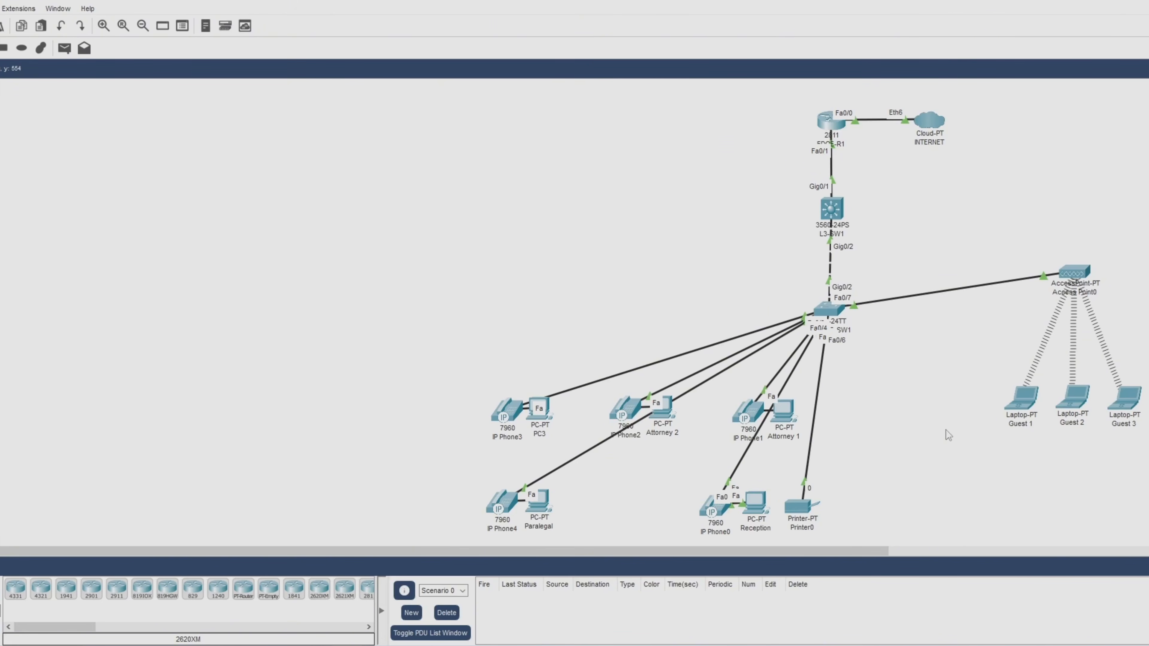
Open Guest 1's PC Wireless client and list the available wireless networks.
left_click(1023, 404)
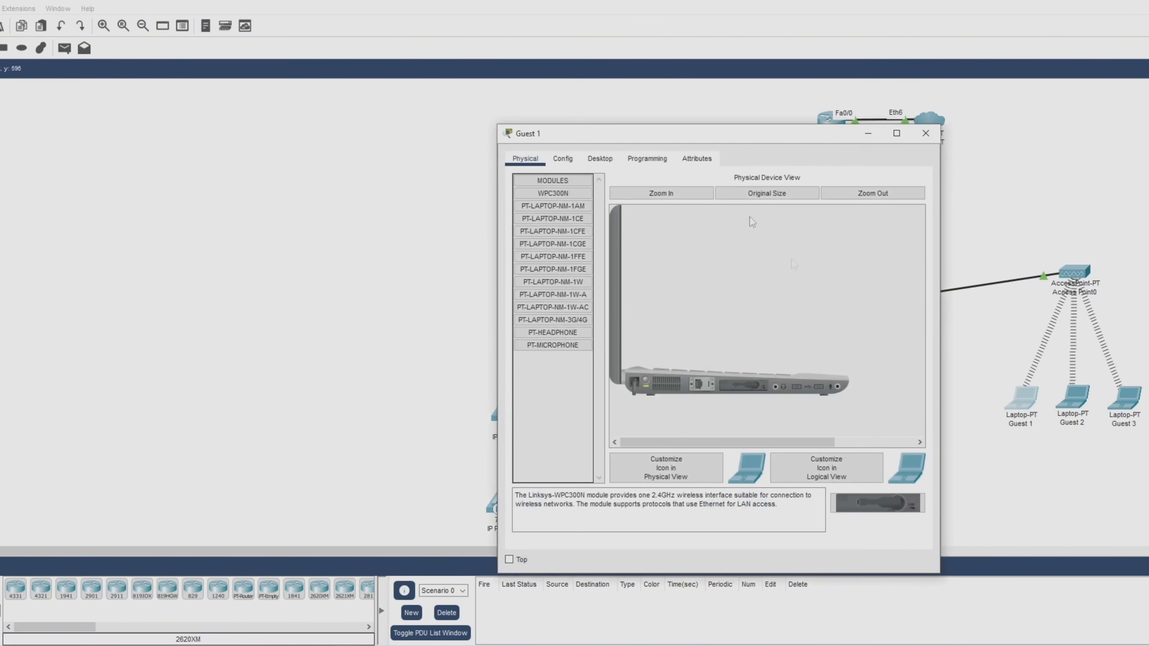
left_click_drag(750, 137, 294, 99)
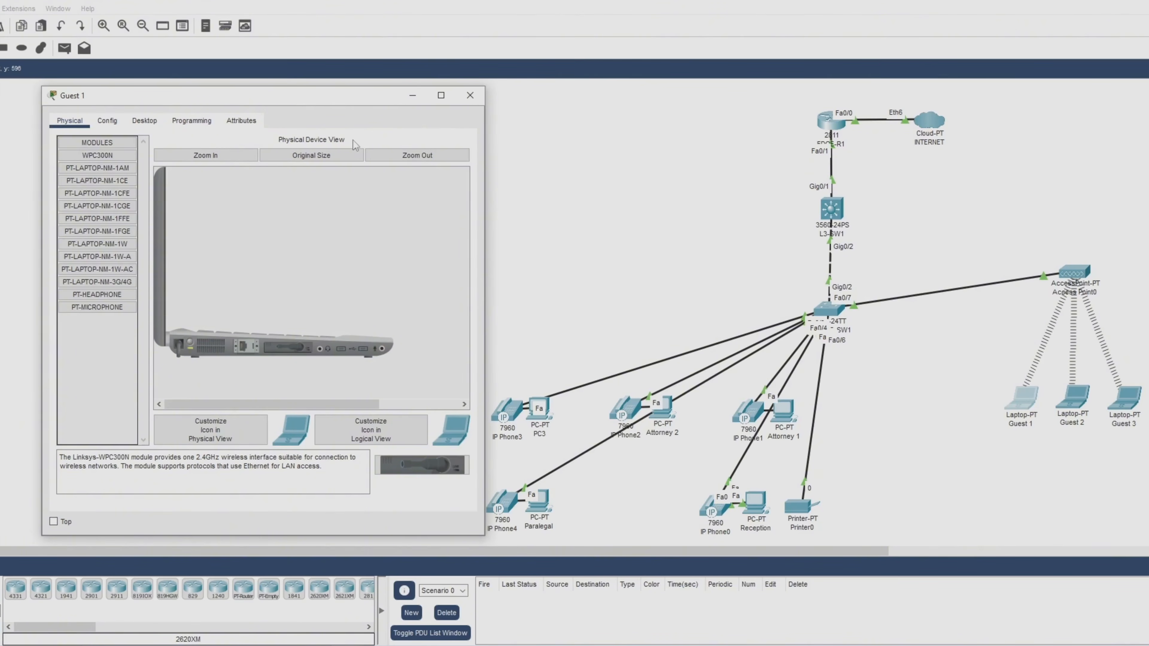
left_click(150, 128)
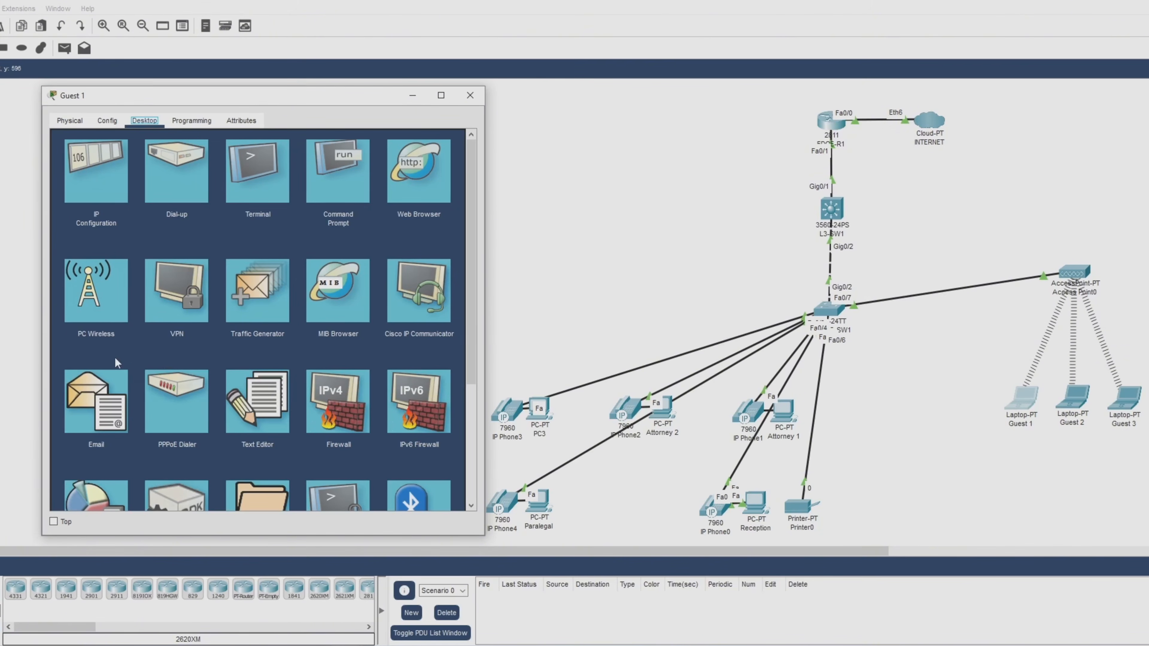
left_click(93, 299)
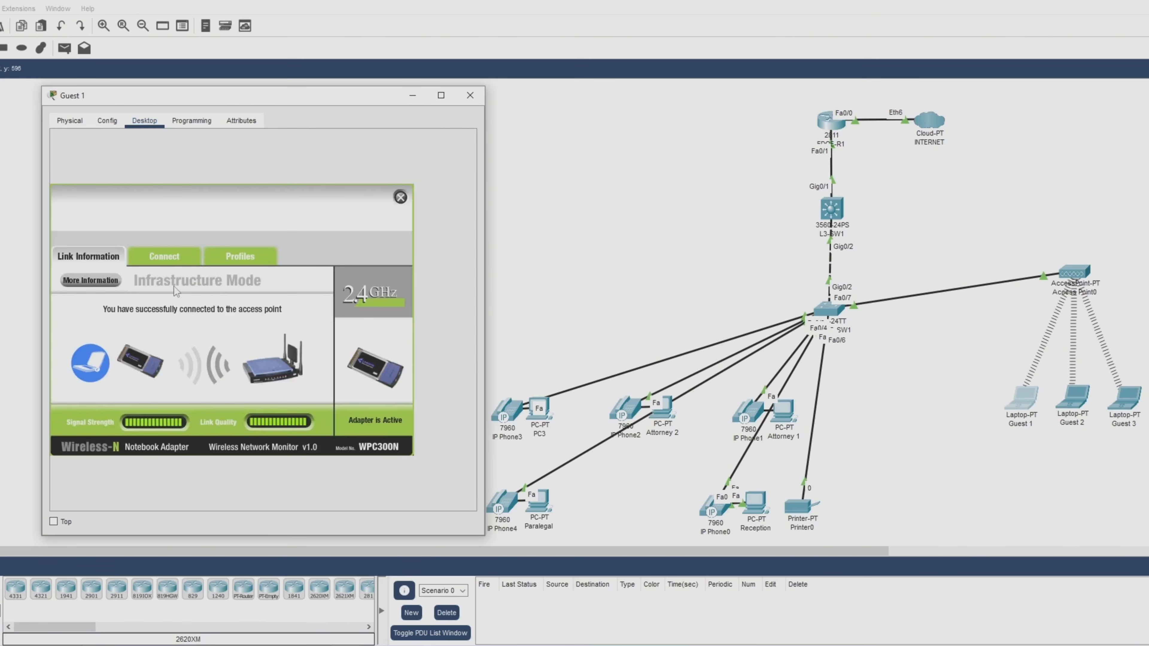
left_click(173, 262)
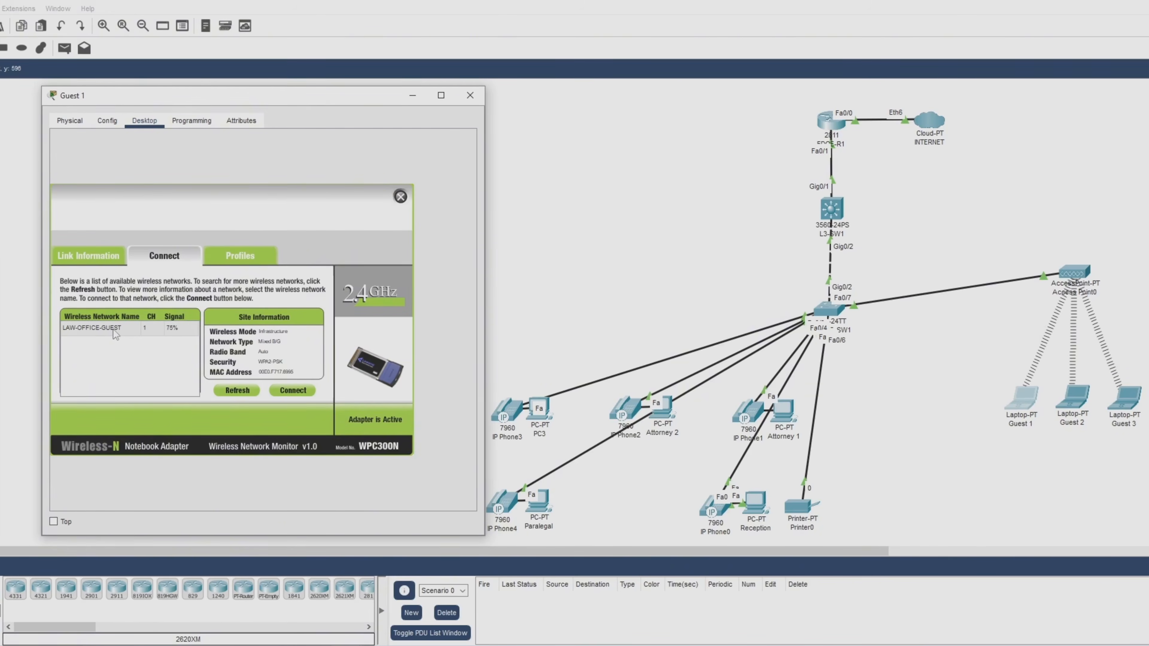
Join LAW-OFFICE-GUEST on Guest 1 using the network's WPA2-Personal pre-shared key.
left_click(113, 329)
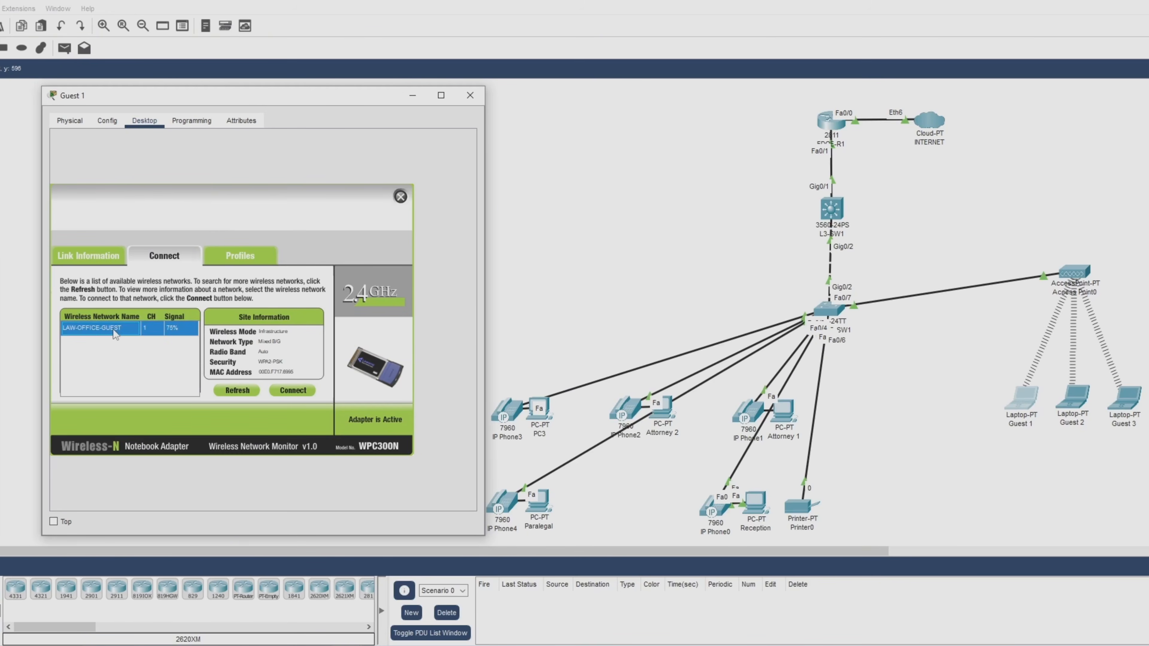
left_click(294, 390)
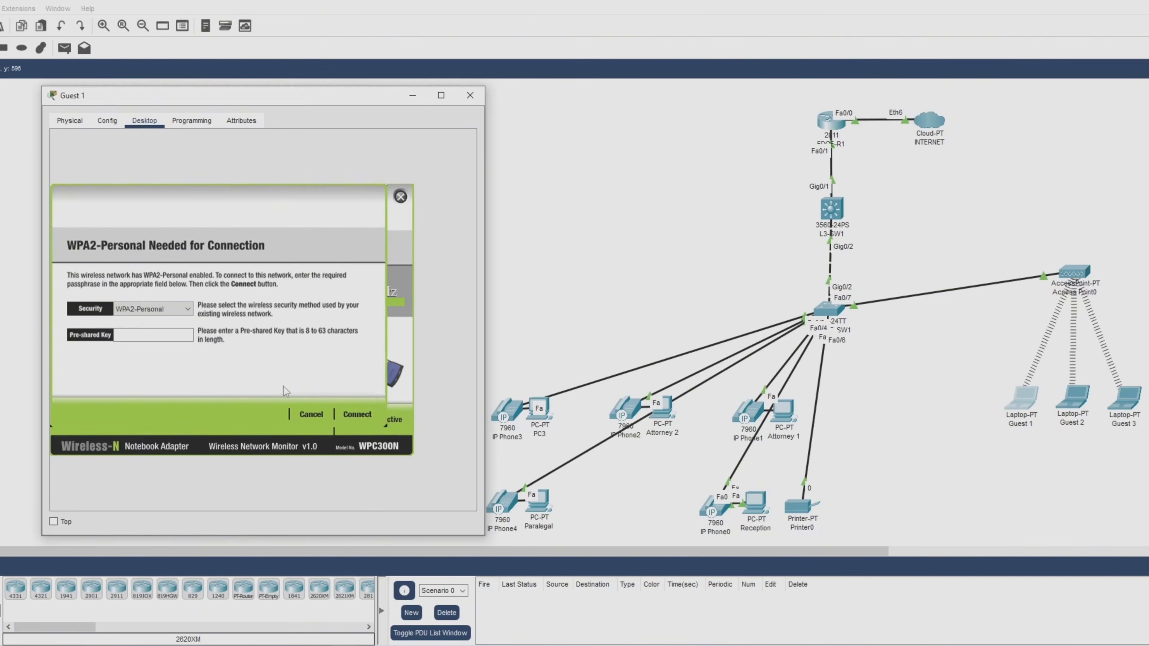
left_click(153, 335)
type("Cisco123")
left_click(352, 419)
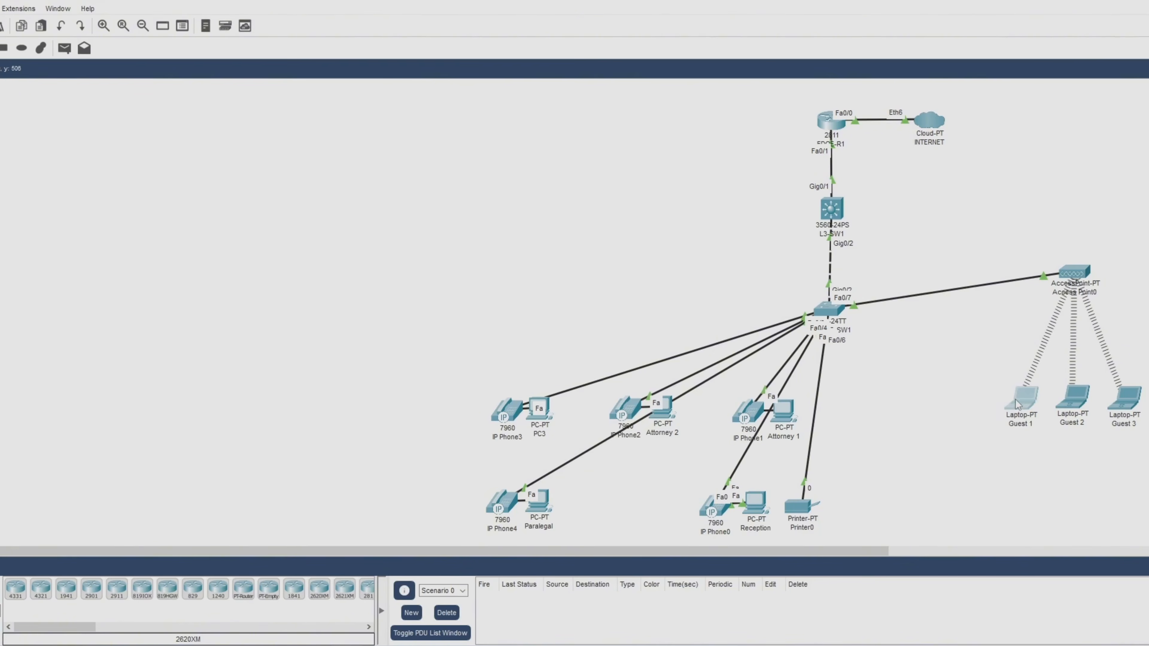
left_click(1018, 404)
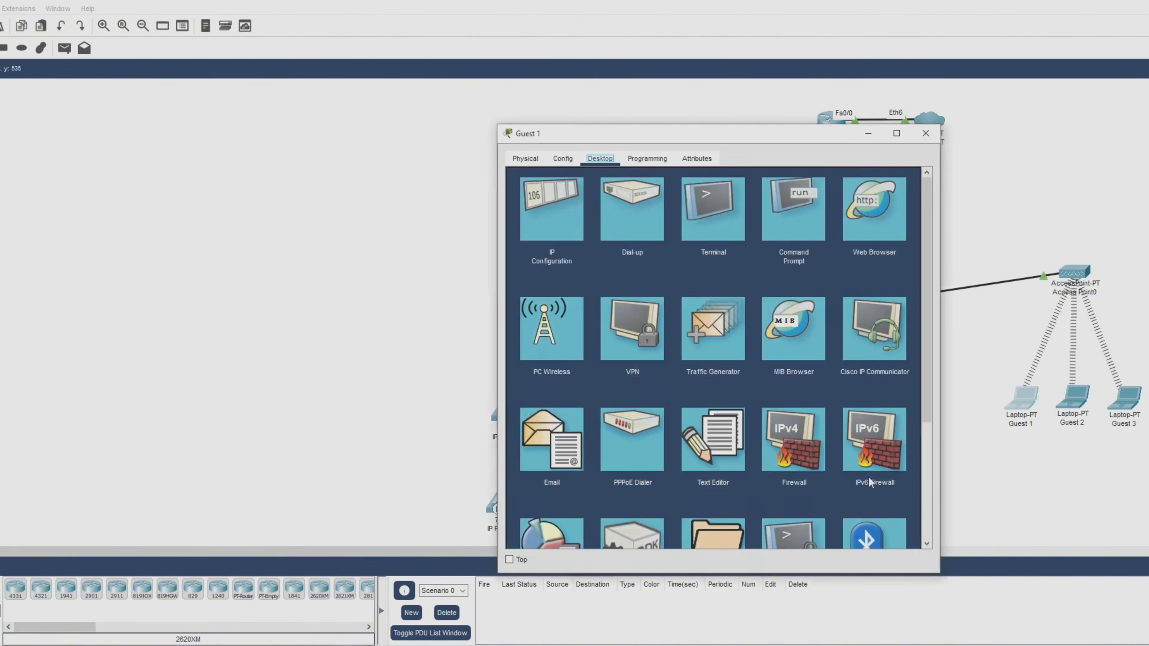
Run ping 192.168.50.1 in Guest 1's Command Prompt (100% loss), then close the laptop window.
left_click_drag(734, 134, 277, 95)
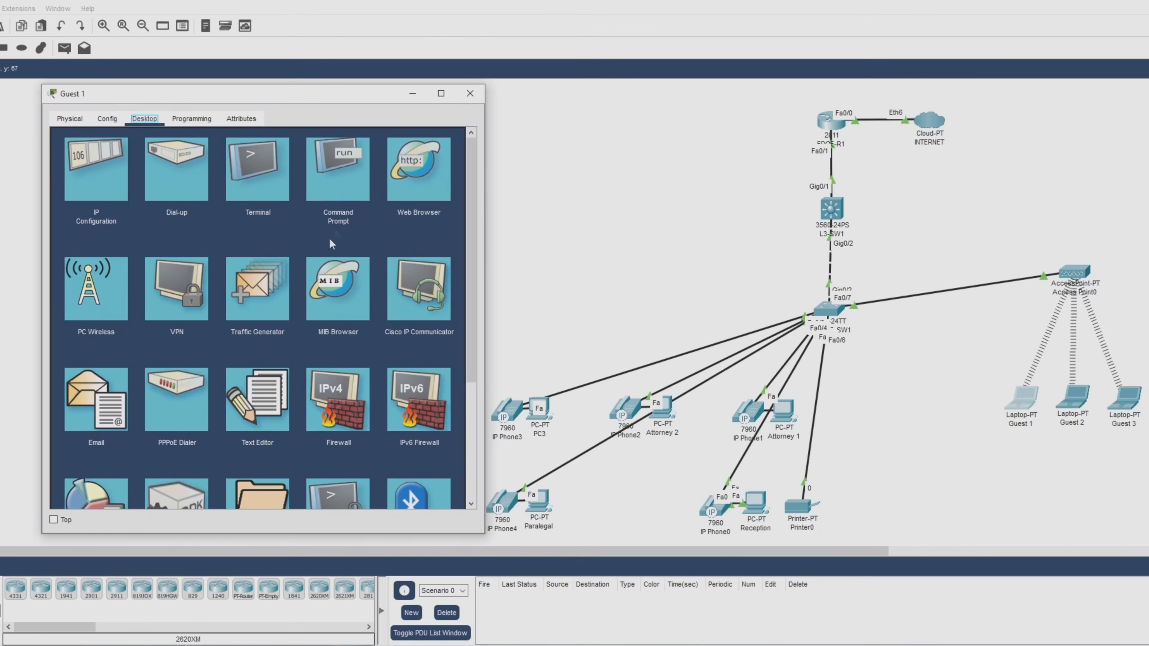
left_click(336, 185)
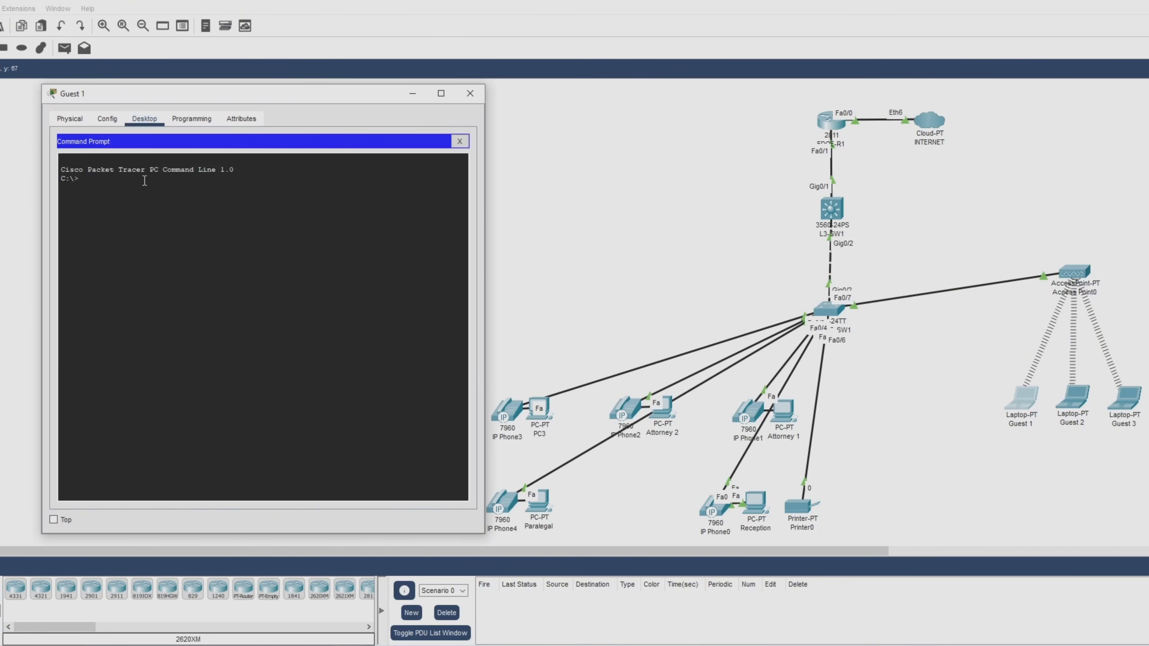
key("Return")
type("ping 192.168.50.1")
key("Return")
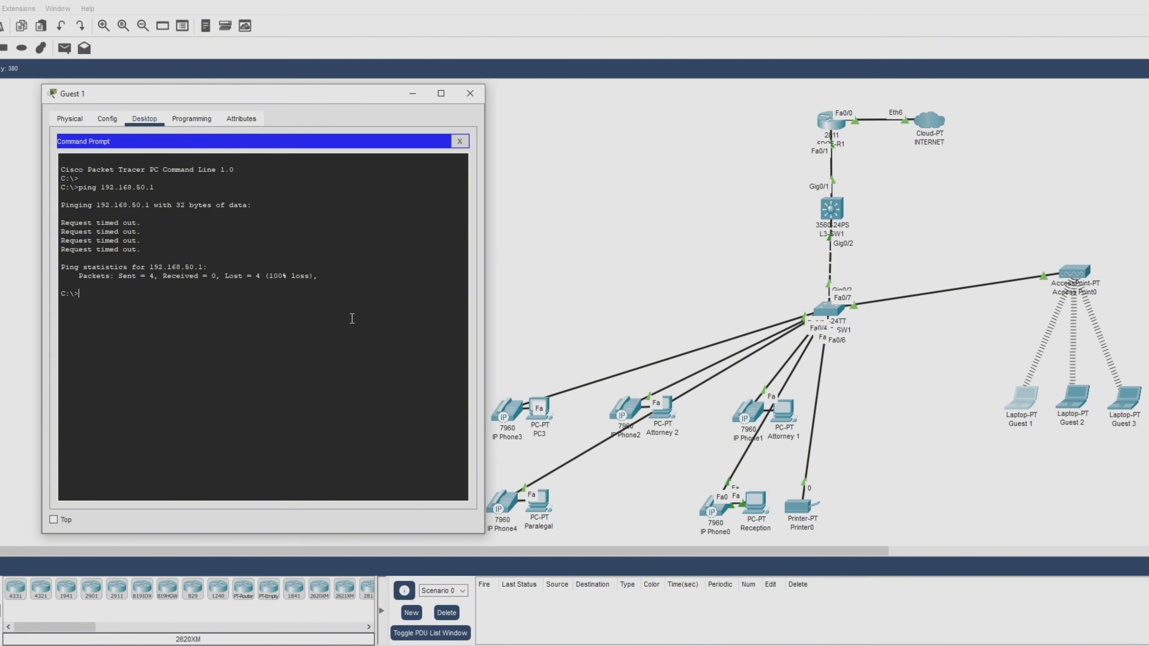
left_click(470, 94)
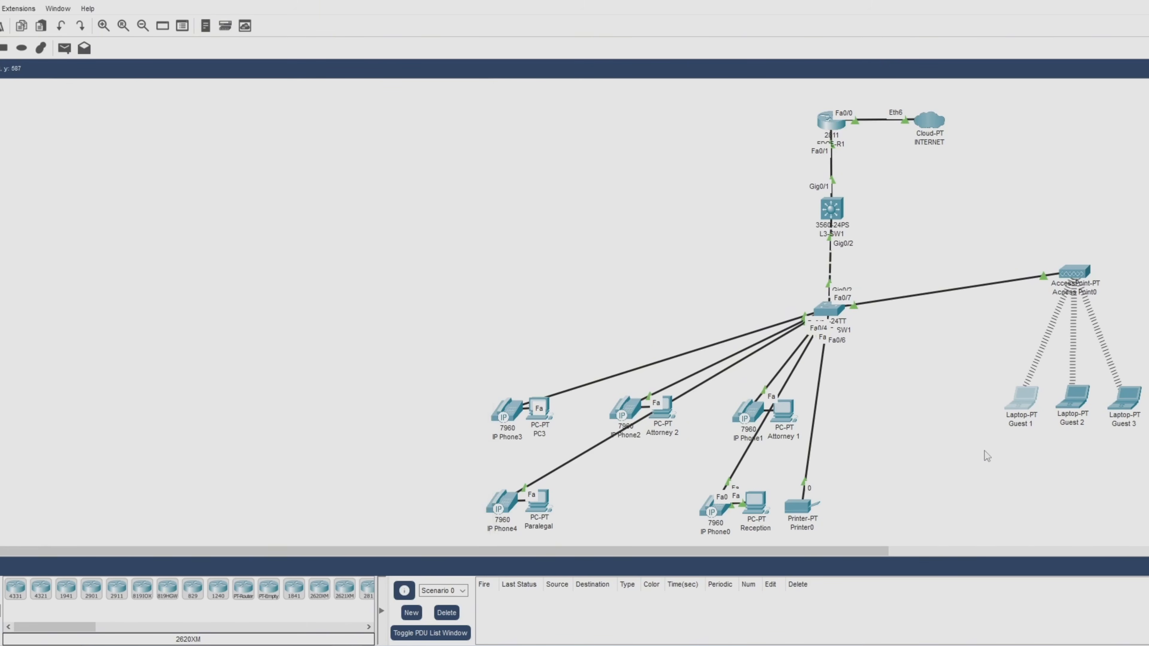
From Guest 3's Command Prompt, ping 192.168.50.1; every request times out.
left_click(1124, 398)
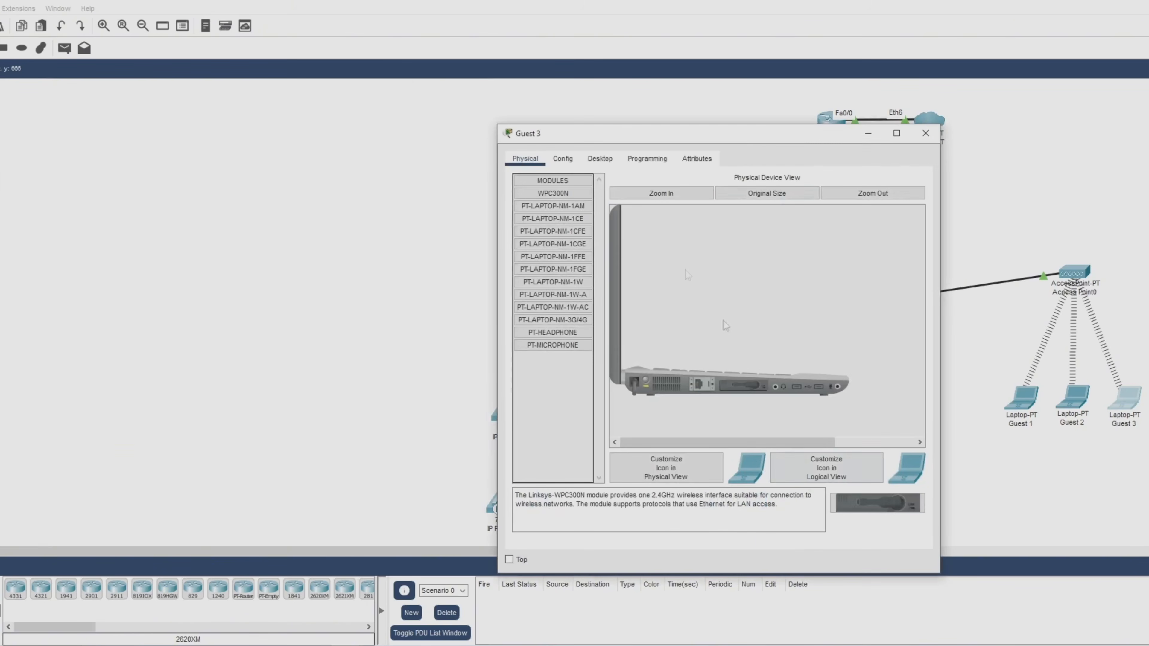
left_click_drag(752, 141, 290, 96)
left_click(142, 118)
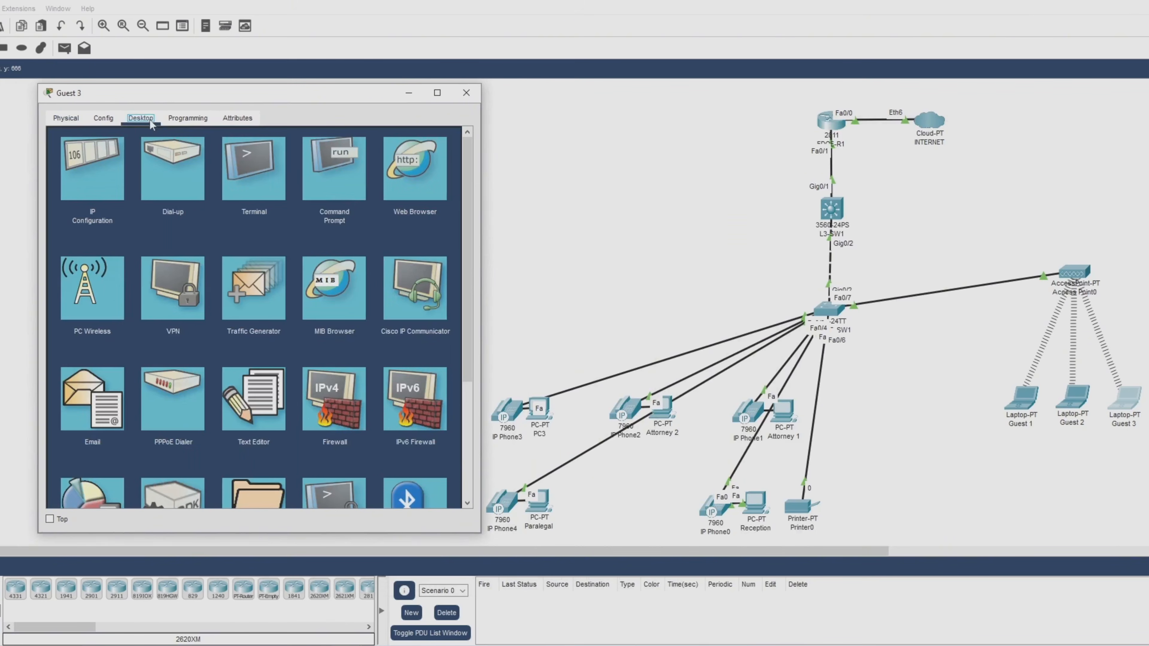
left_click(318, 213)
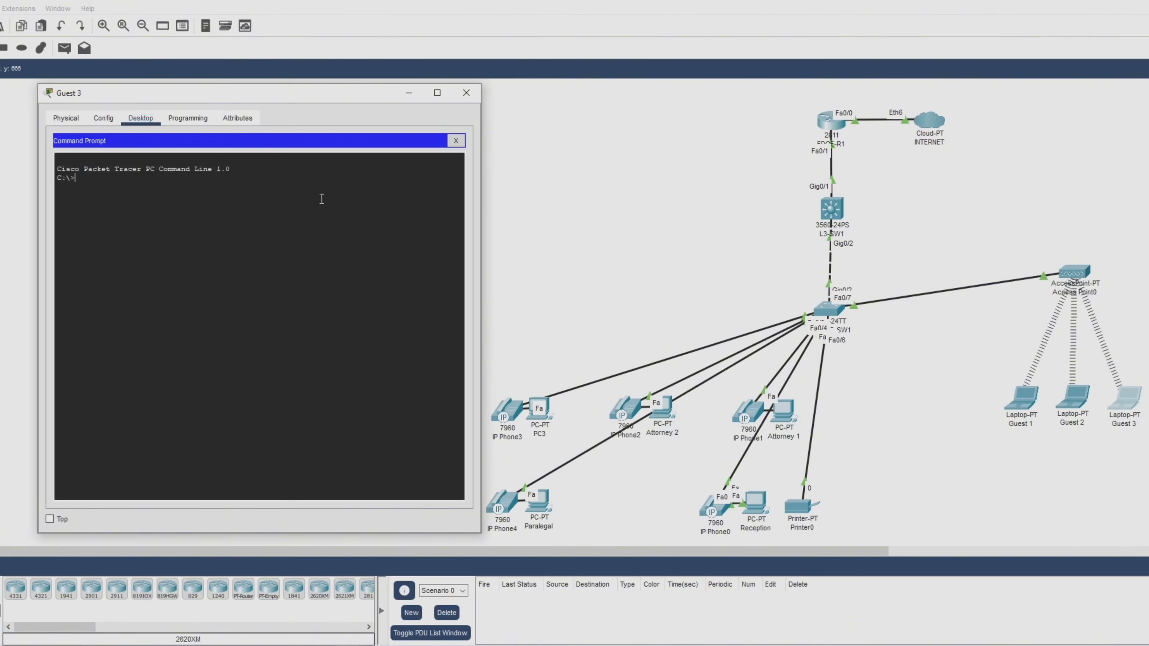
type("ping 192.168.50.1")
key("Return")
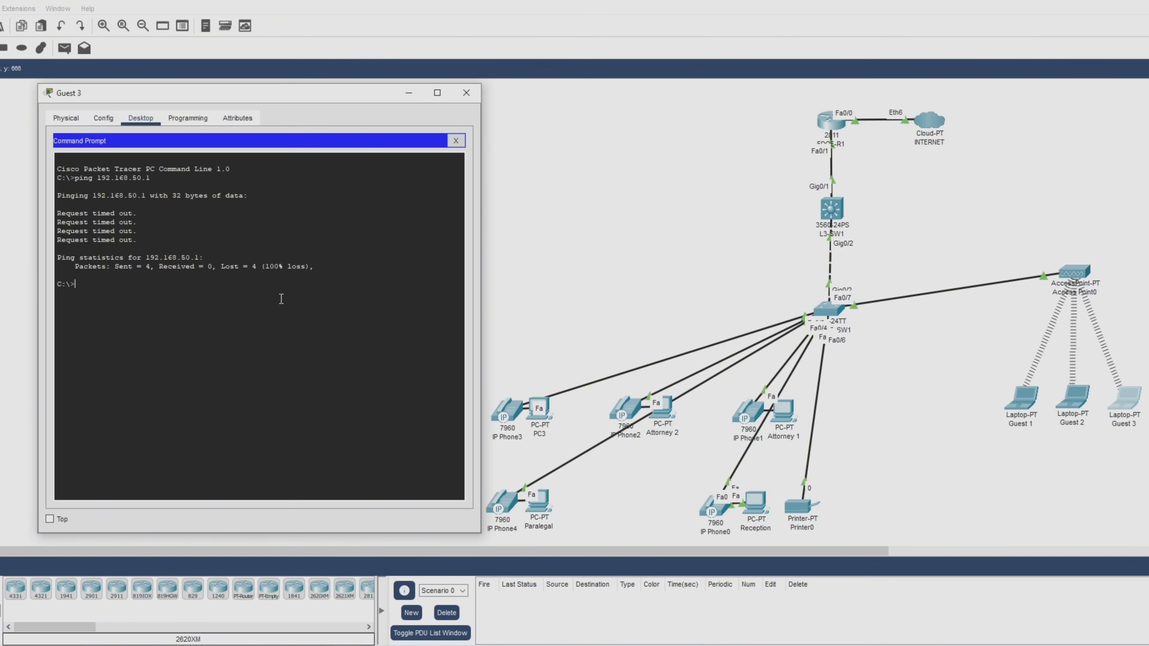
Run ipconfig /all on Guest 3, revealing only a 169.254.233.90 autoconfiguration address.
key("Return")
key("Return")
type("ipconfig /all")
key("Return")
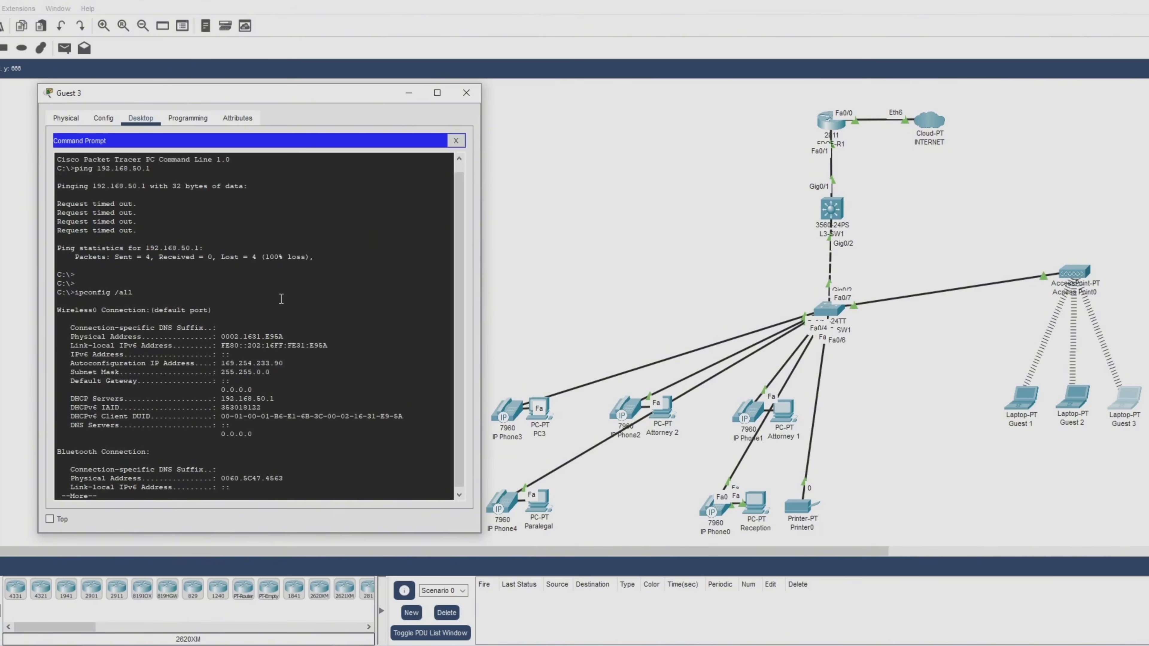
key("space")
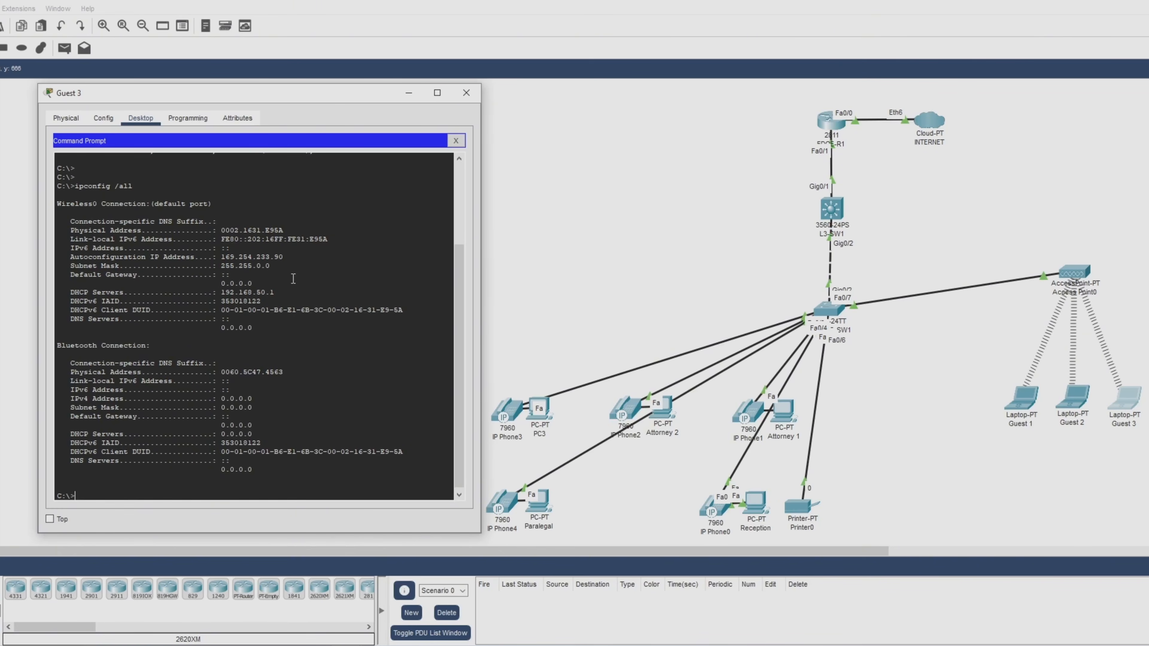
Close Guest 3's window and open Guest 1's Command Prompt.
left_click(457, 140)
left_click(466, 92)
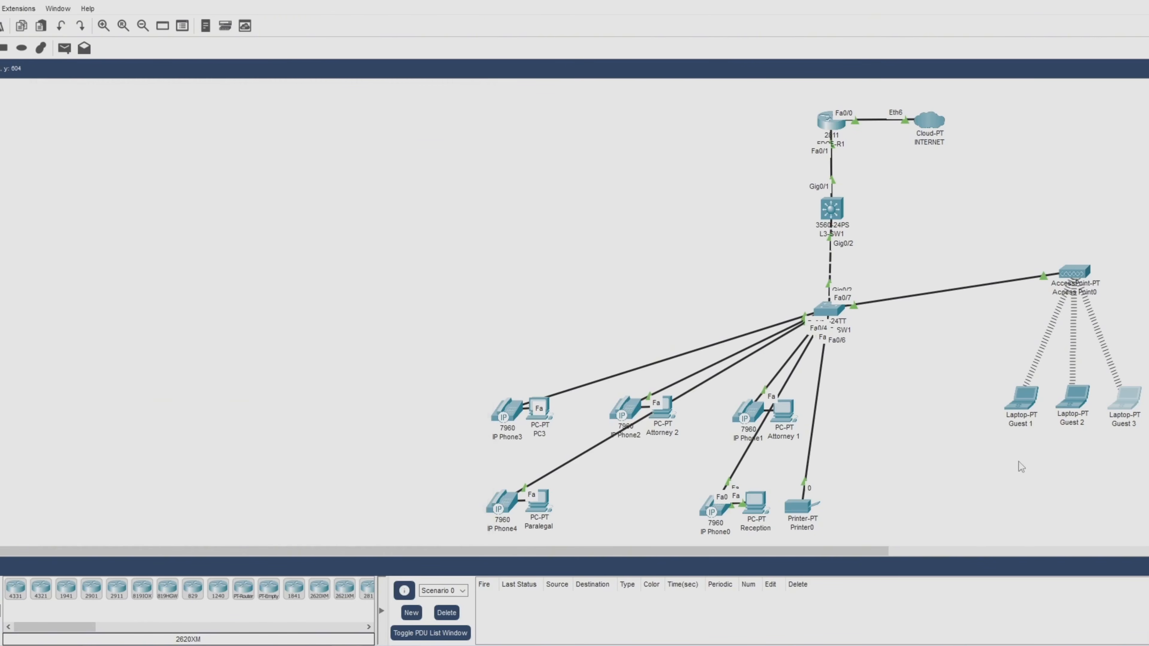
left_click(1023, 399)
left_click_drag(751, 138, 281, 112)
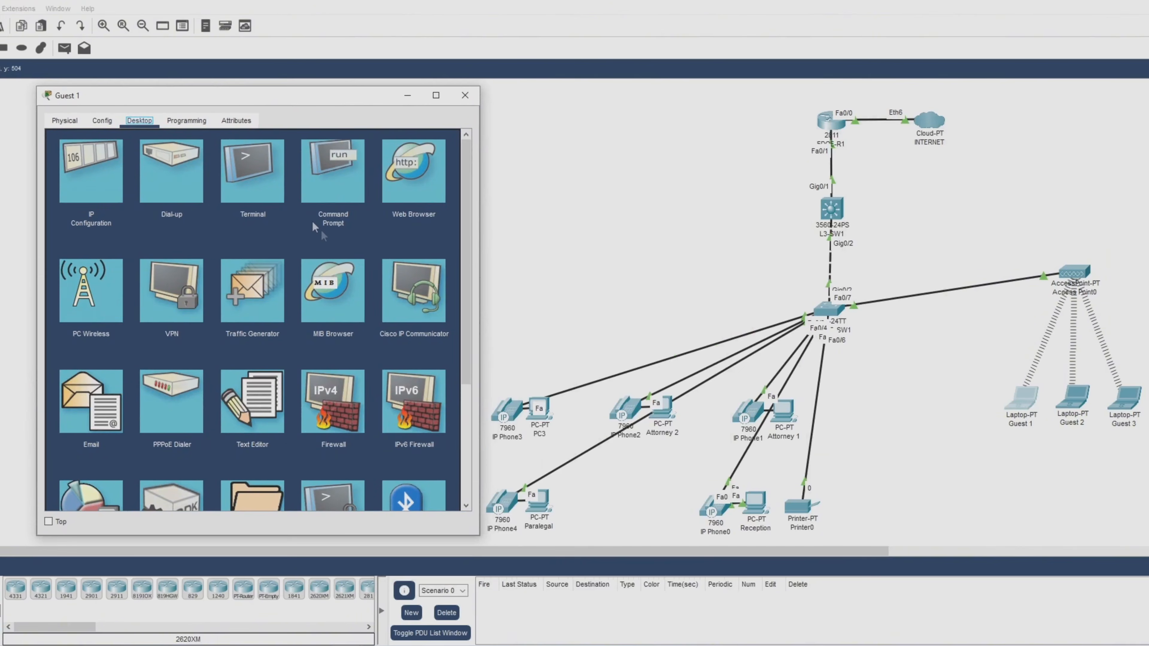
left_click(337, 194)
Run ipconfig /all on Guest 1, showing a 169.254 self-assigned address and no gateway.
type("ipconfig")
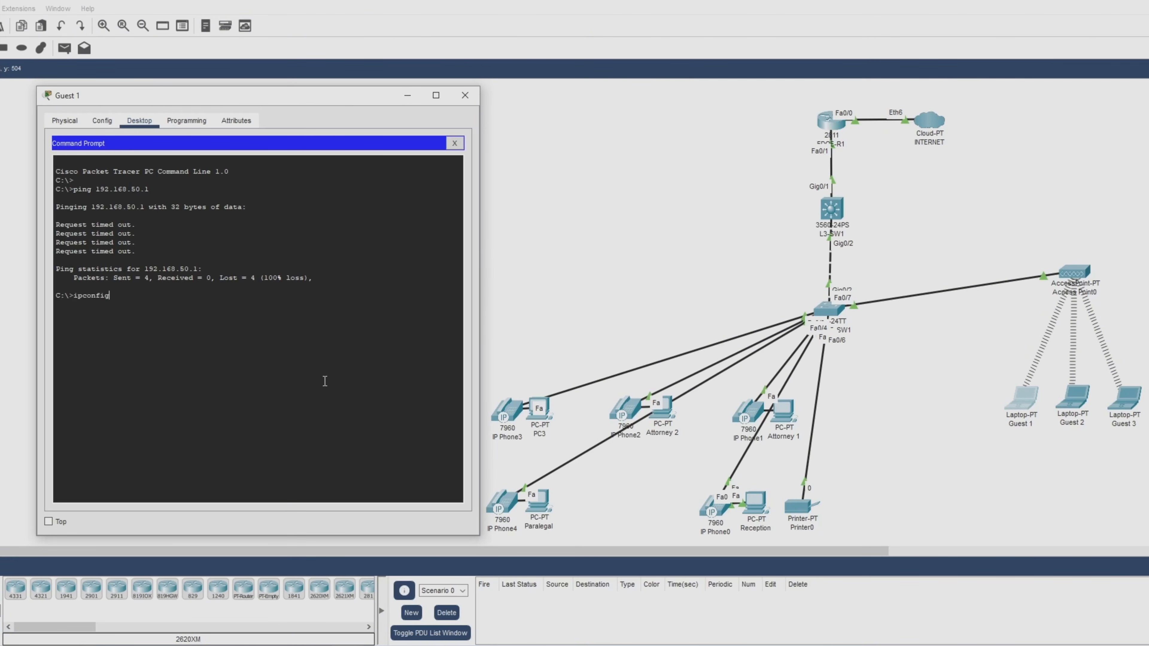
type(" /al")
key("Return")
type("ipconfig /all")
key("Return")
key("space")
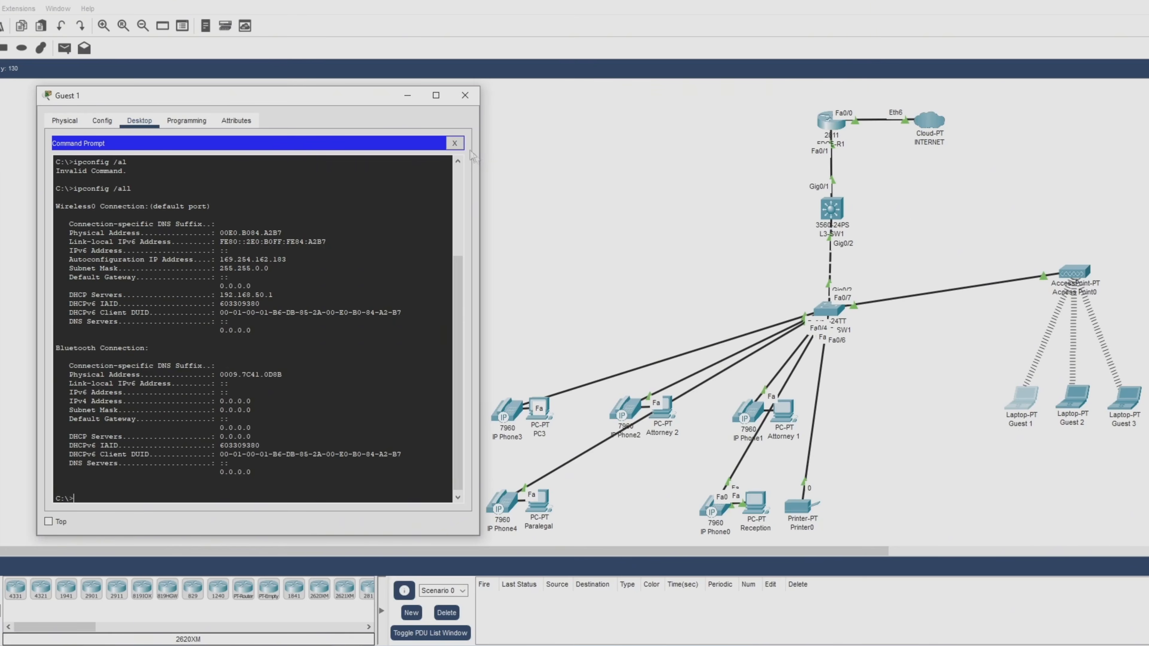
Switch Guest 1's IP Configuration to Static then back to DHCP; DHCP fails to APIPA.
left_click(454, 143)
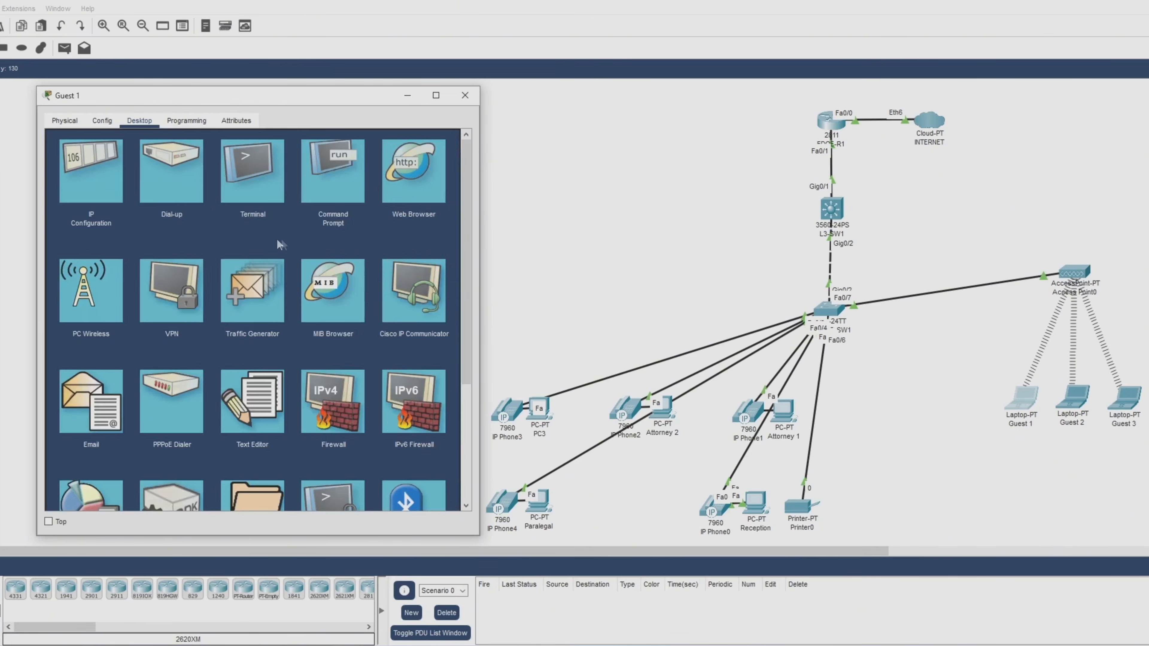
left_click(94, 195)
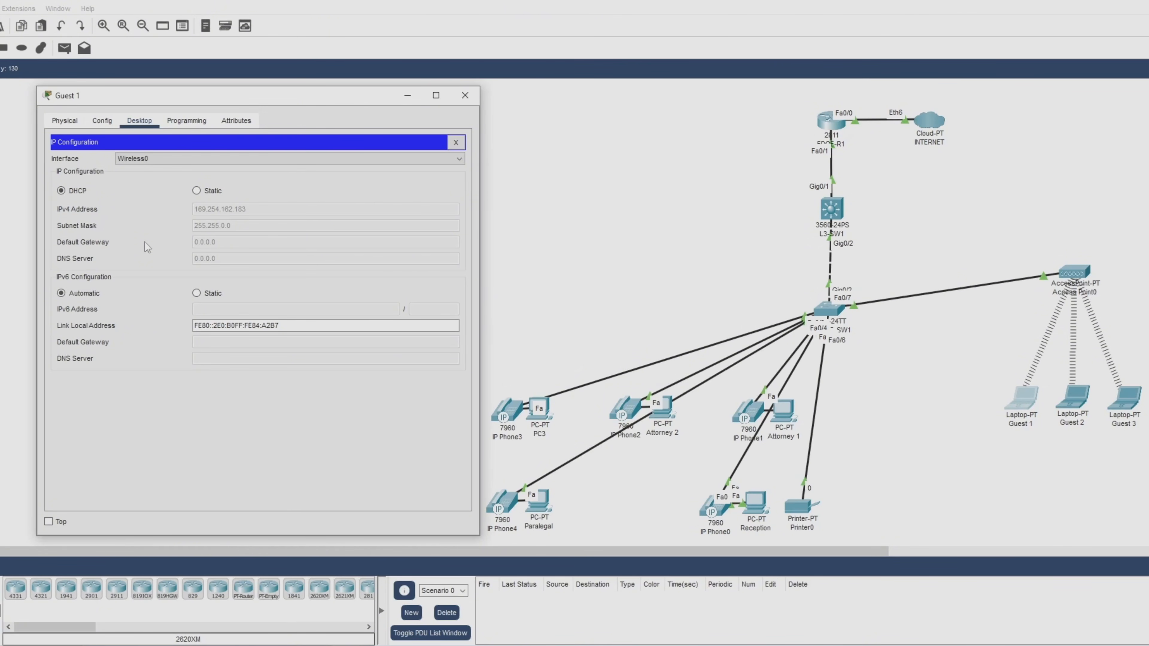
left_click(215, 189)
left_click(82, 196)
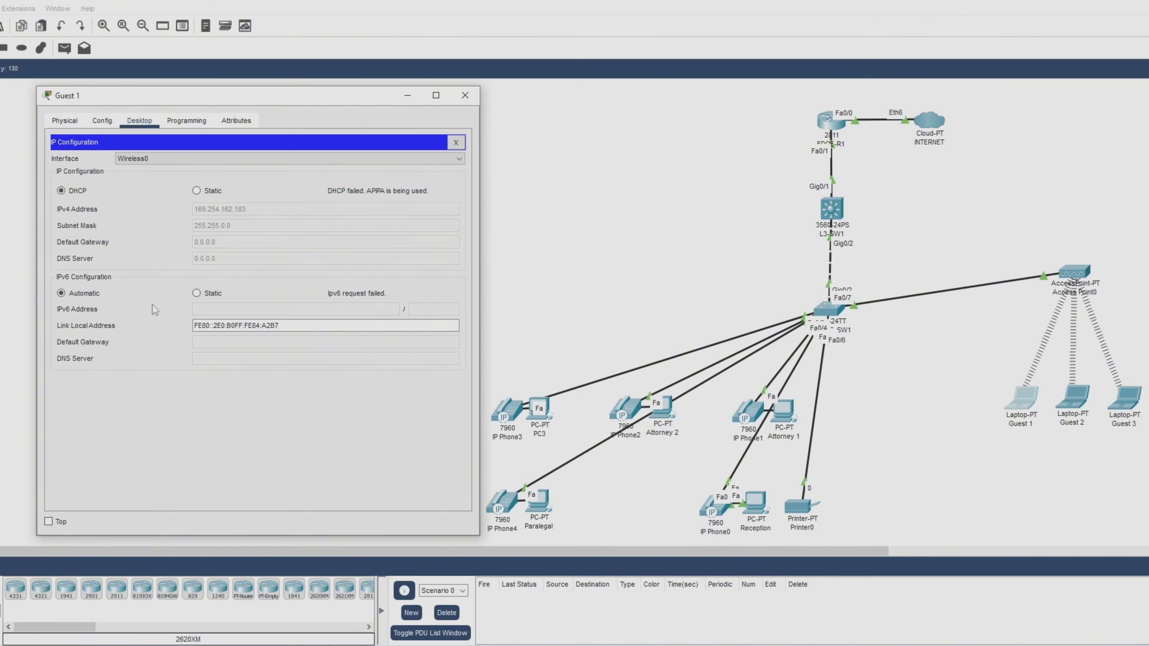
left_click(466, 96)
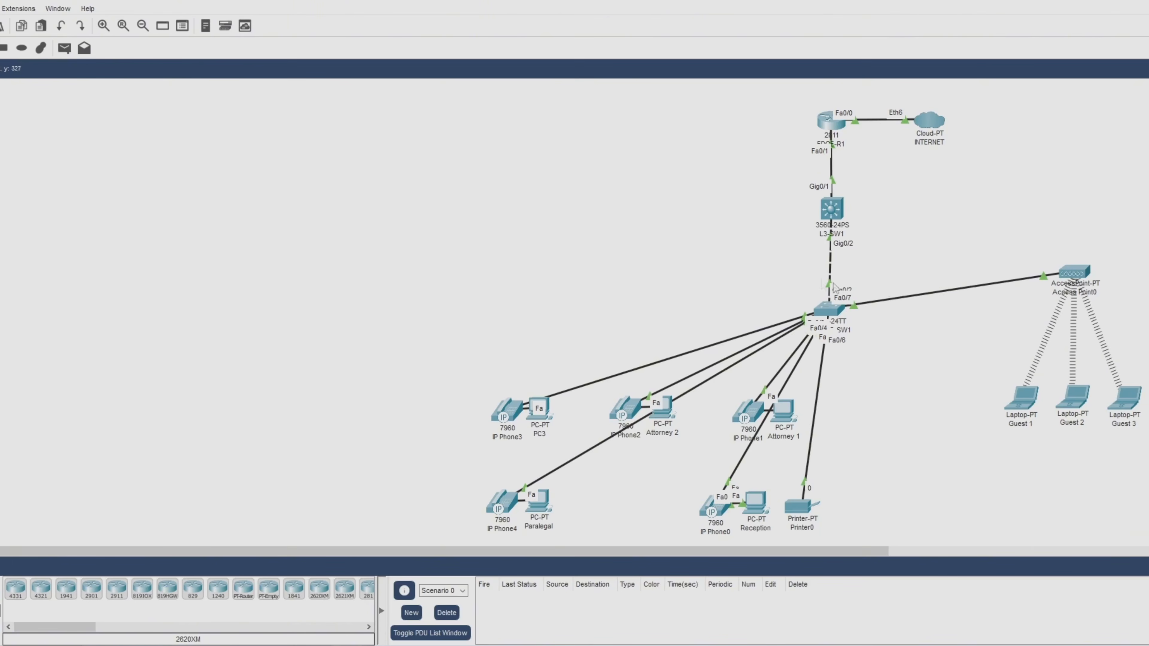
Run show vlan brief in privileged mode on ACCESS-SW1, confirming GUEST_WIFI VLAN 50 on Fa0/7.
left_click(832, 311)
left_click_drag(760, 144, 295, 102)
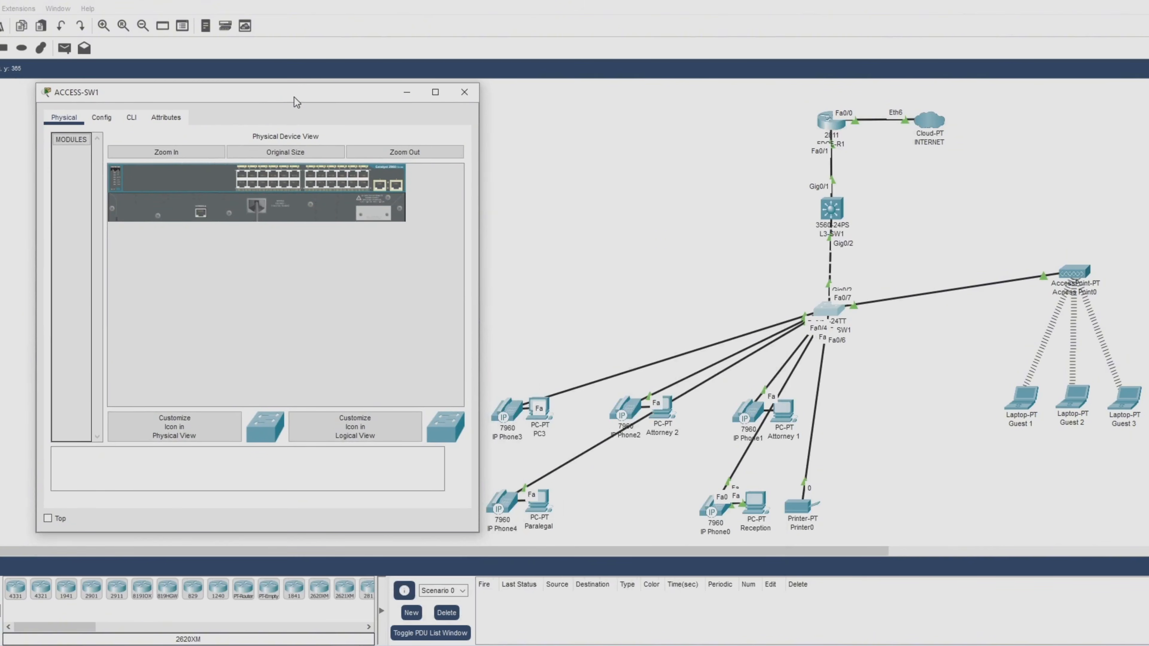
left_click(131, 117)
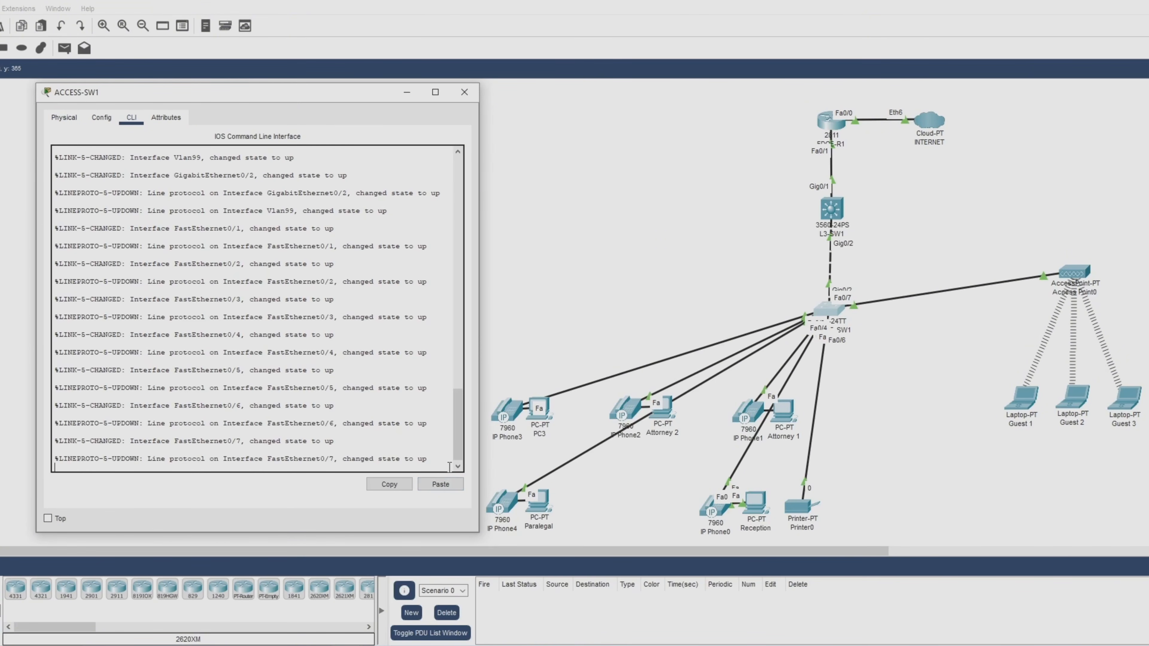
key("Return")
type("en")
key("Return")
type("show vlan brief")
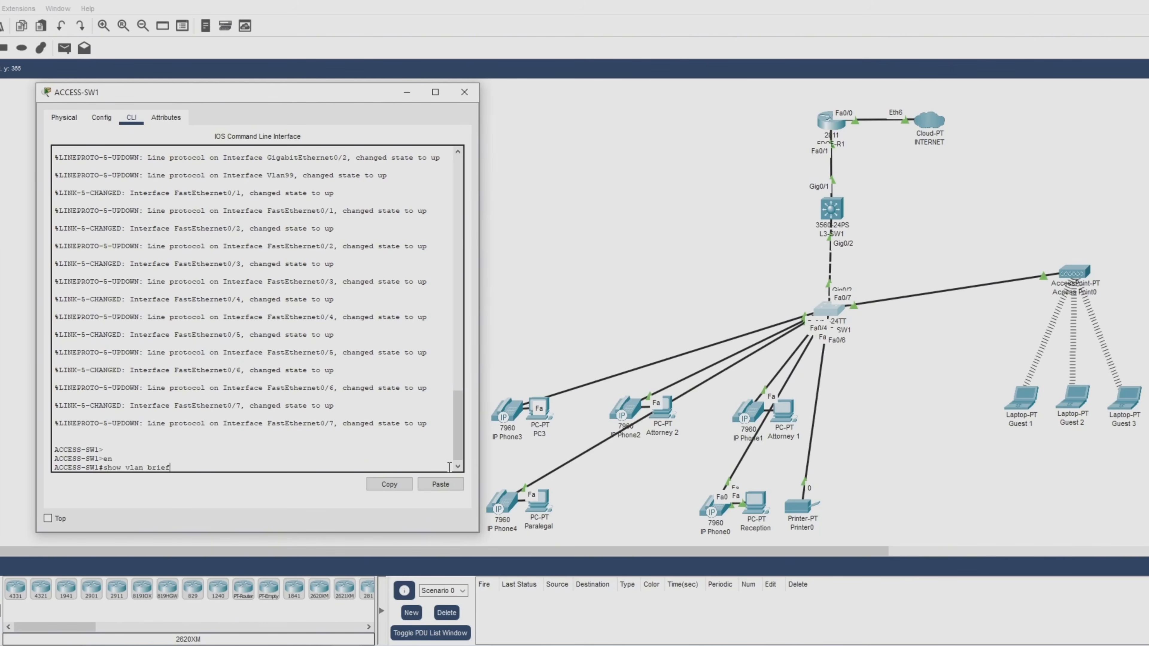
key("Return")
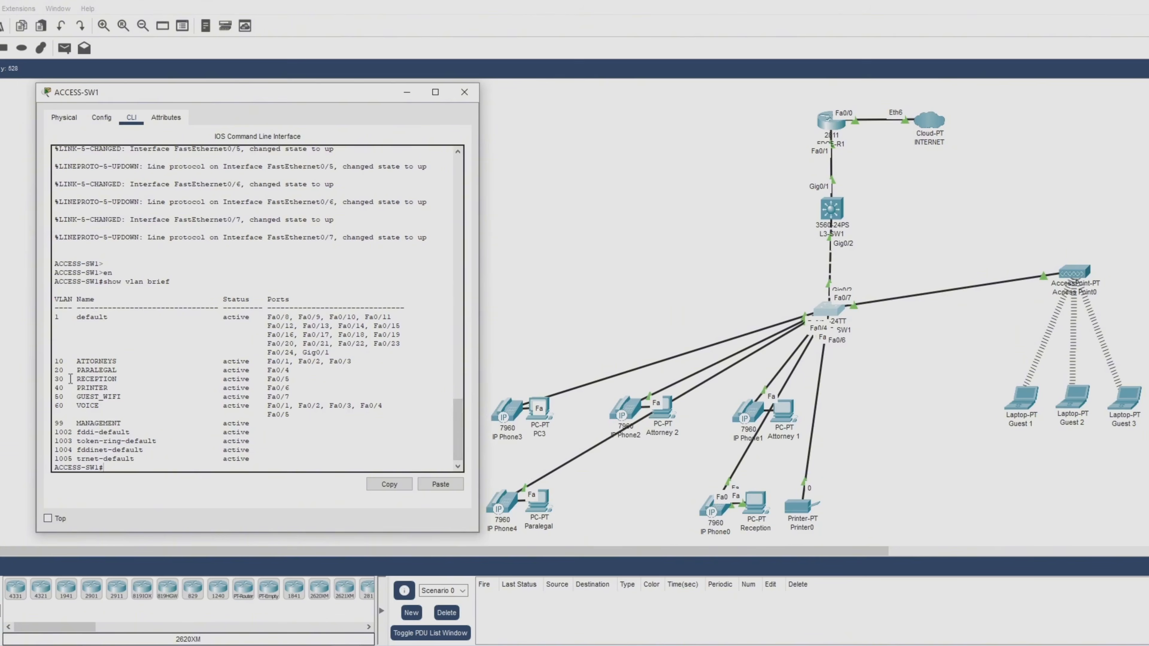
left_click_drag(54, 397, 338, 397)
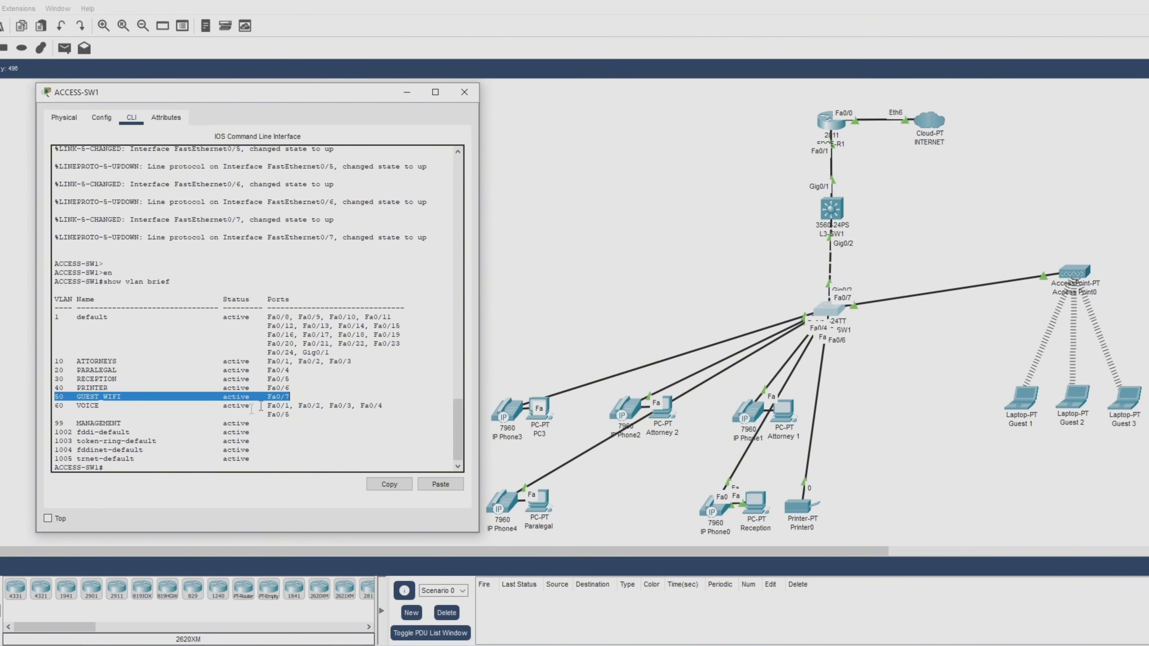
left_click(311, 396)
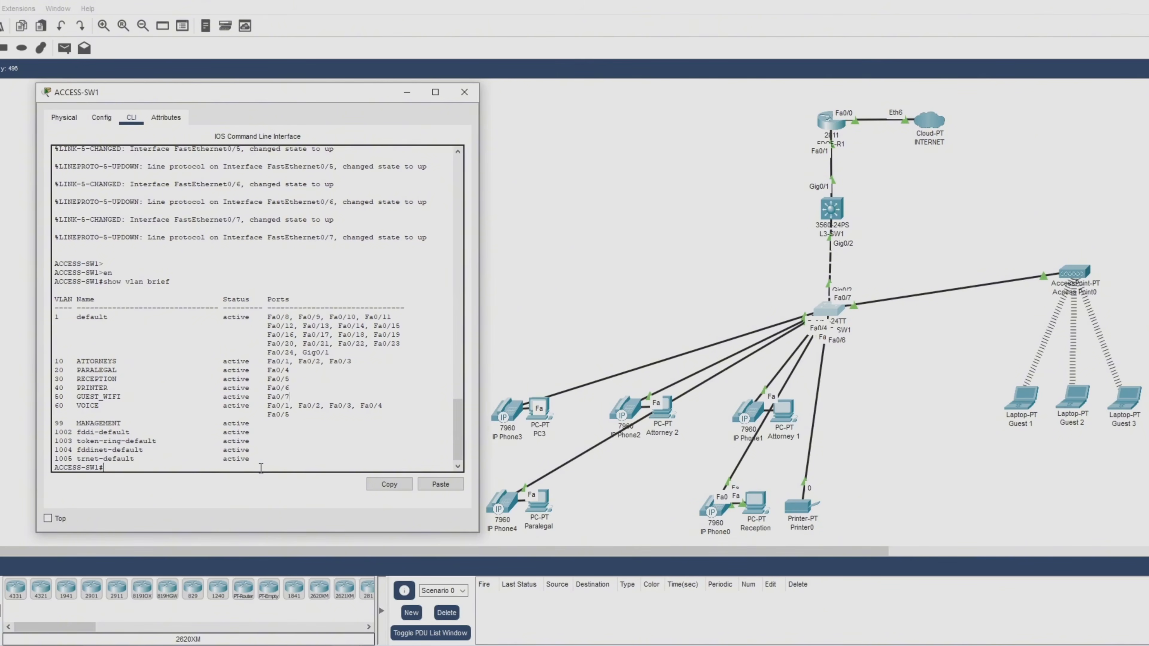
Run show interfaces trunk, confirming Gig0/2 allows VLANs 10,20,30,40,50,60,99, then close.
type("show inter tr")
key("Tab")
key("Return")
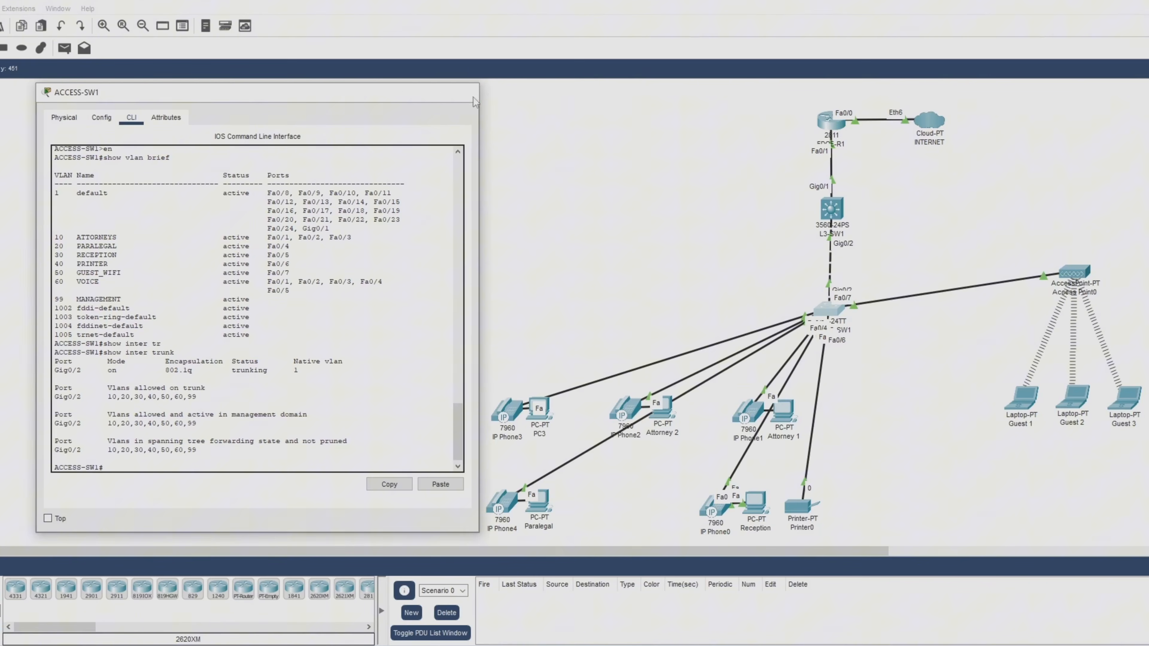
left_click(464, 92)
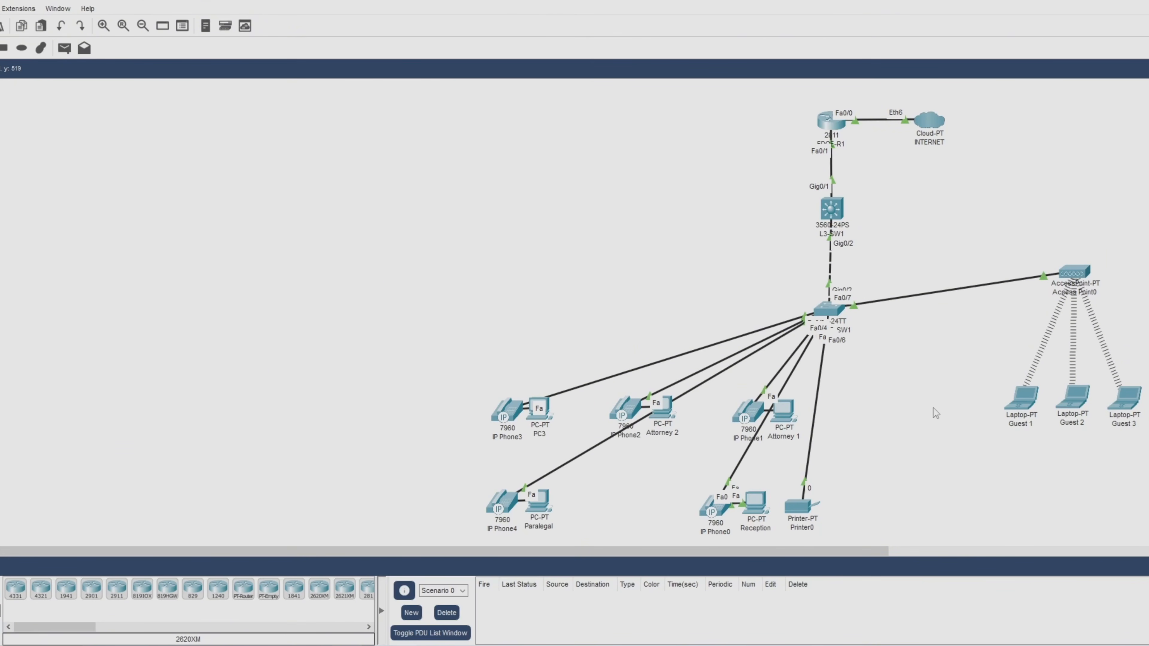
Open L3-SW1's CLI, enter privileged mode and run show vlan brief.
left_click(832, 210)
left_click_drag(758, 143, 293, 95)
left_click(132, 119)
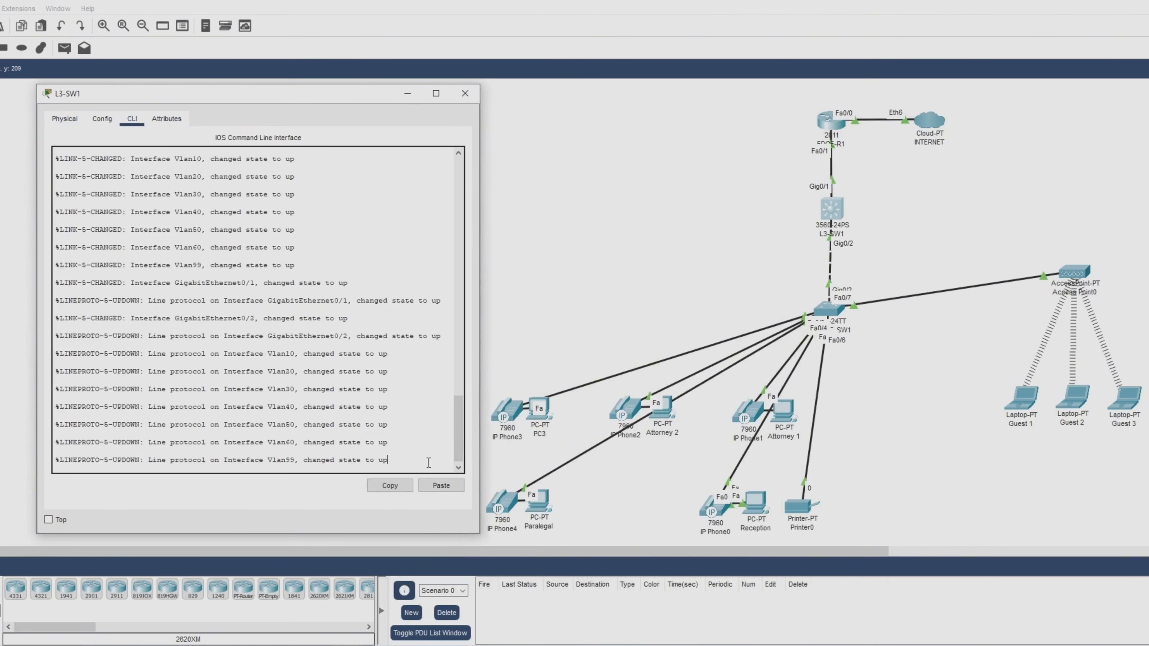
key("Return")
key("Return")
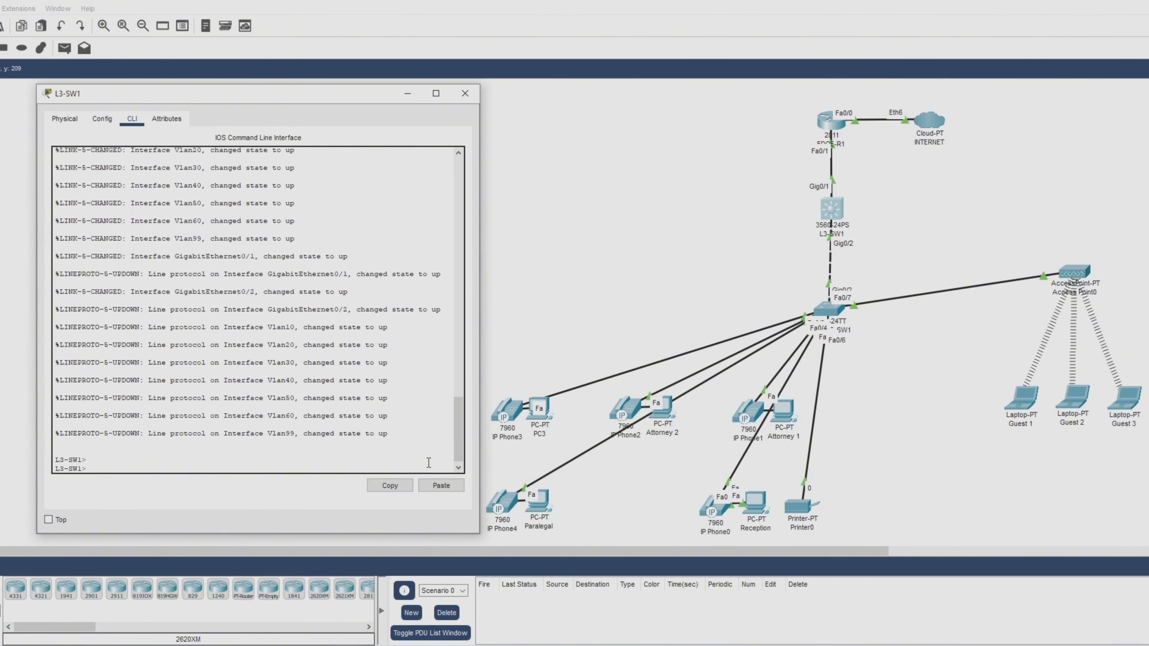
type("en")
key("Return")
key("Return")
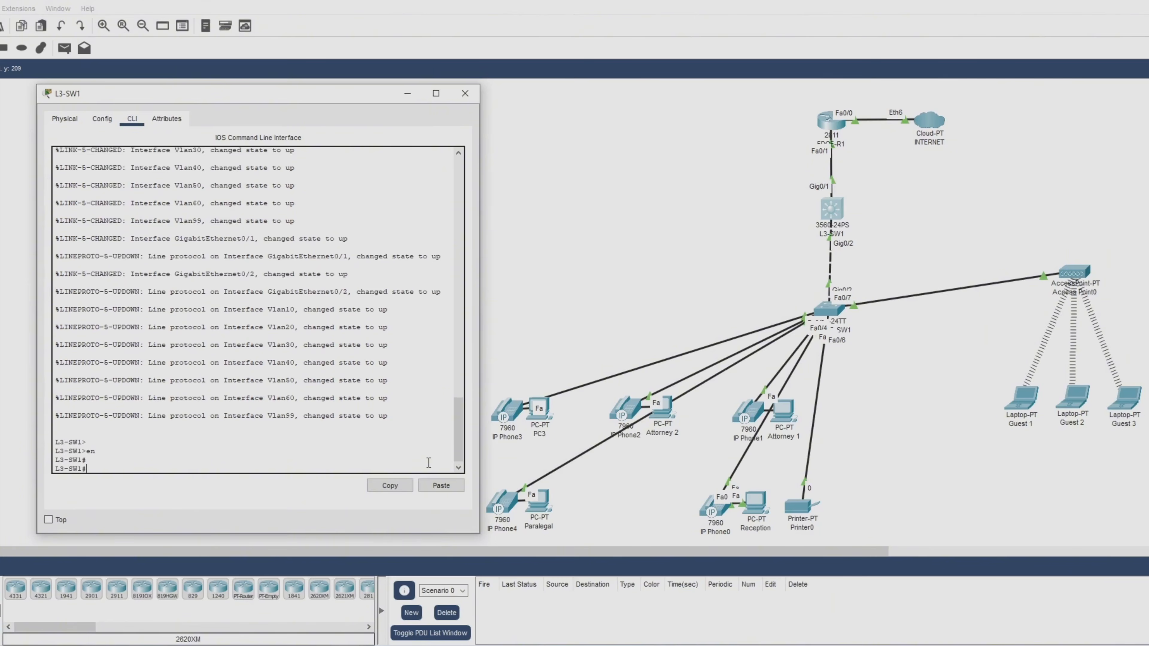
type("show vlan brief")
key("Return")
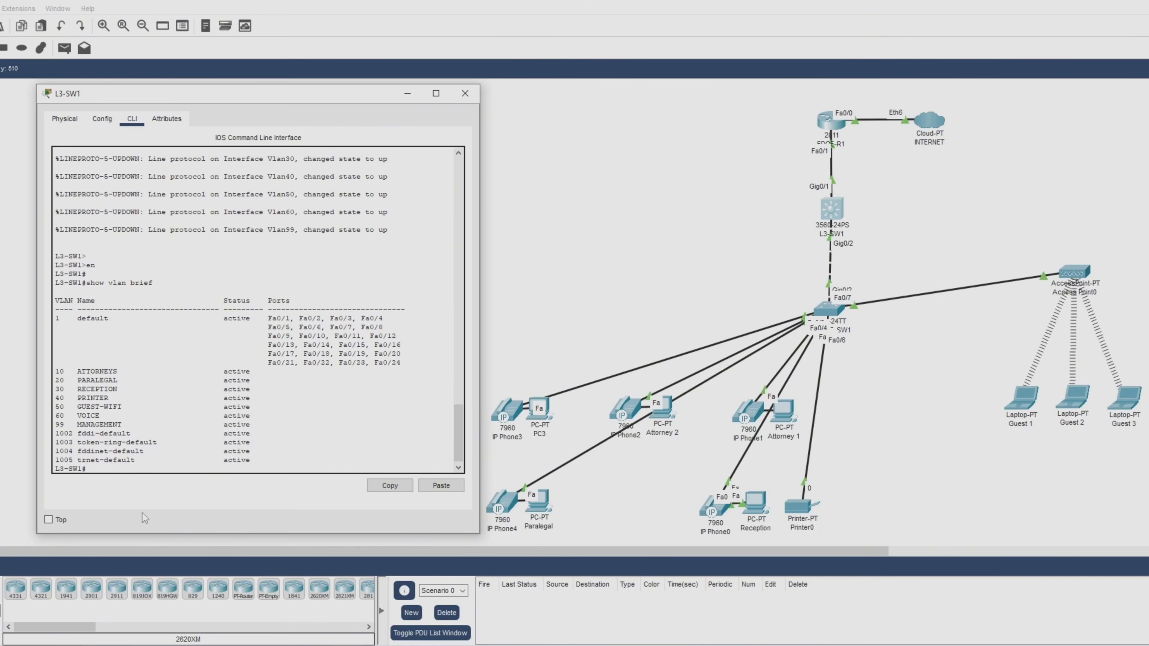
Run show ip interface brief, confirming Vlan50 at 192.168.50.1 is up/up.
type("show ip inter brief")
key("Return")
key("space")
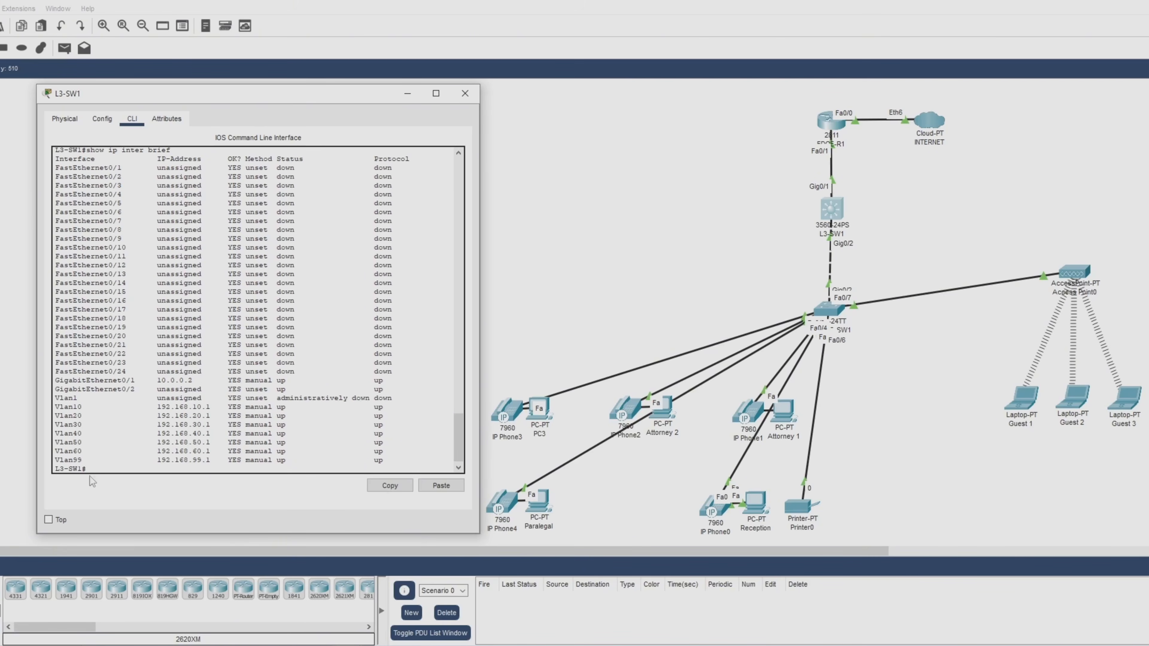
left_click_drag(54, 442, 418, 443)
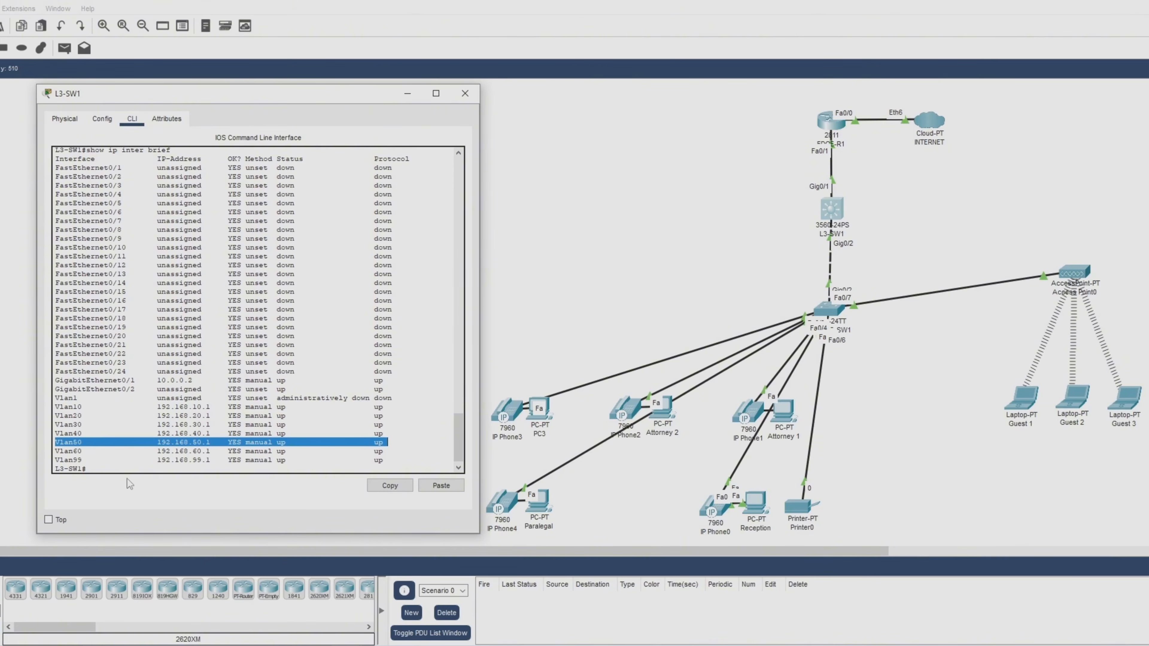
left_click(129, 470)
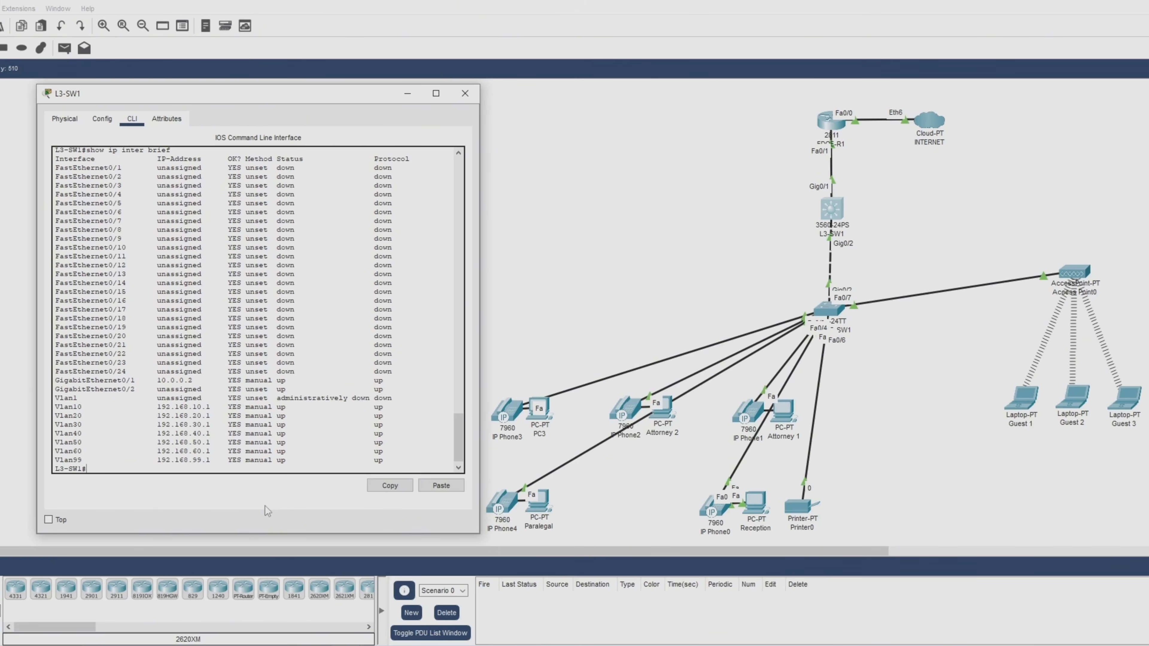
Run show access-lists and review GUEST_RESTRICTIONS: deny 192.168.50.0 to 192.168.0.0, permit everything else.
type("show acc")
key("Tab")
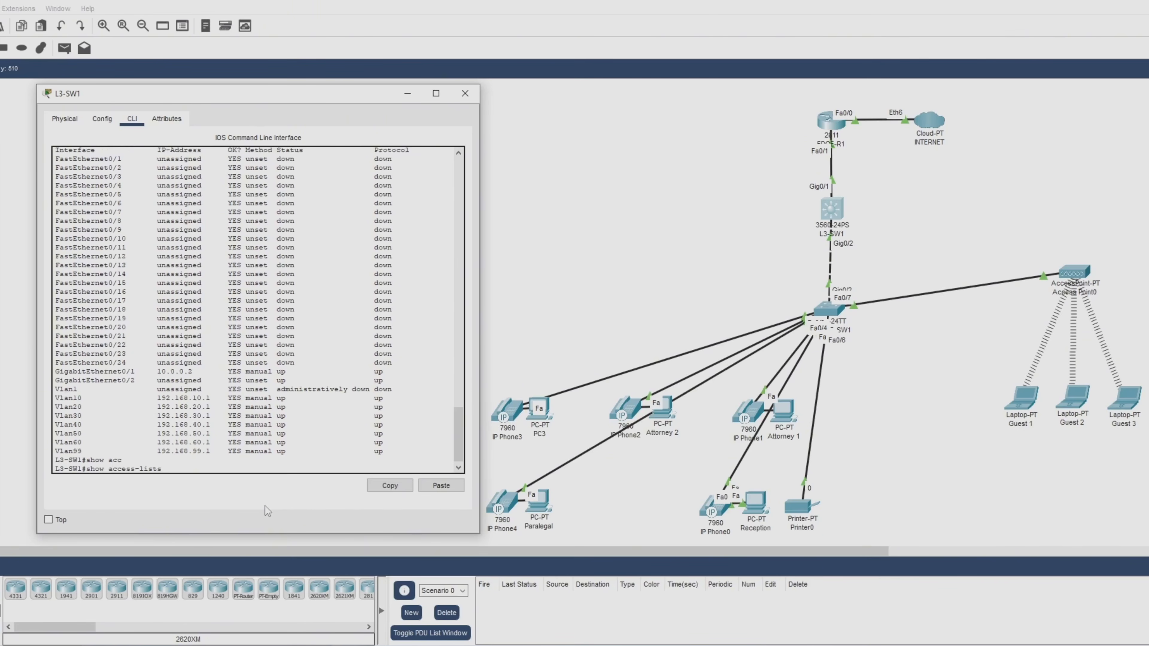
key("Return")
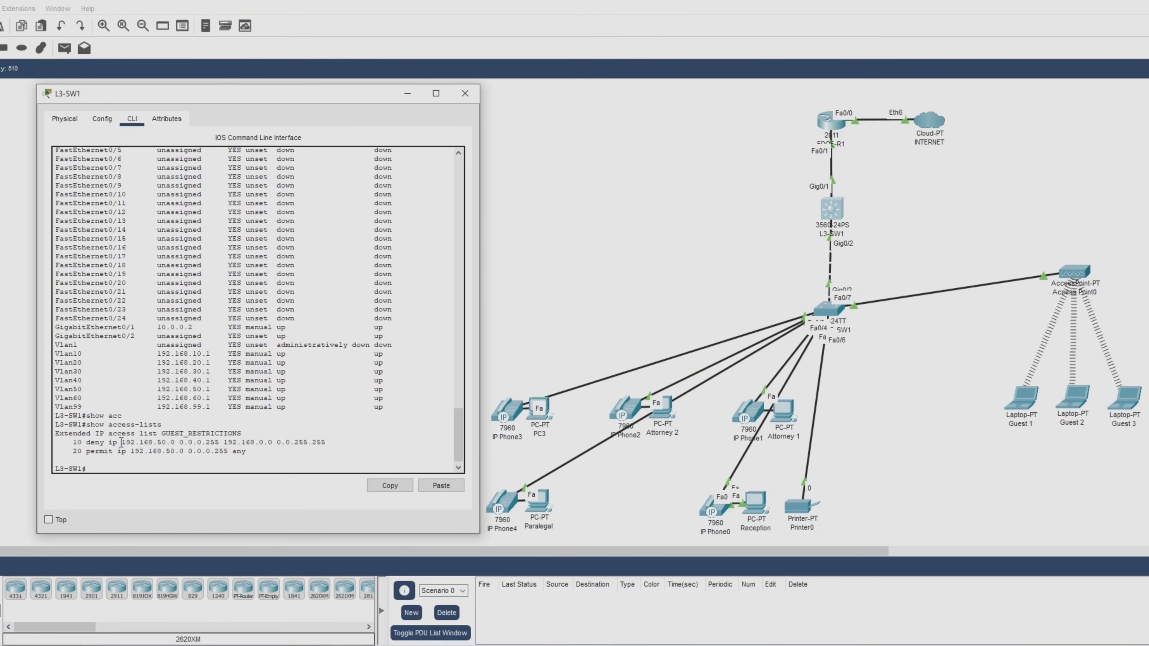
left_click_drag(122, 442, 176, 443)
left_click_drag(176, 442, 343, 452)
left_click(329, 455)
Run show ip dhcp pool and inspect the GUEST_WIFI pool's statistics, showing 0 leased addresses.
type("show ip dh")
key("Tab")
type("po")
key("Tab")
key("Return")
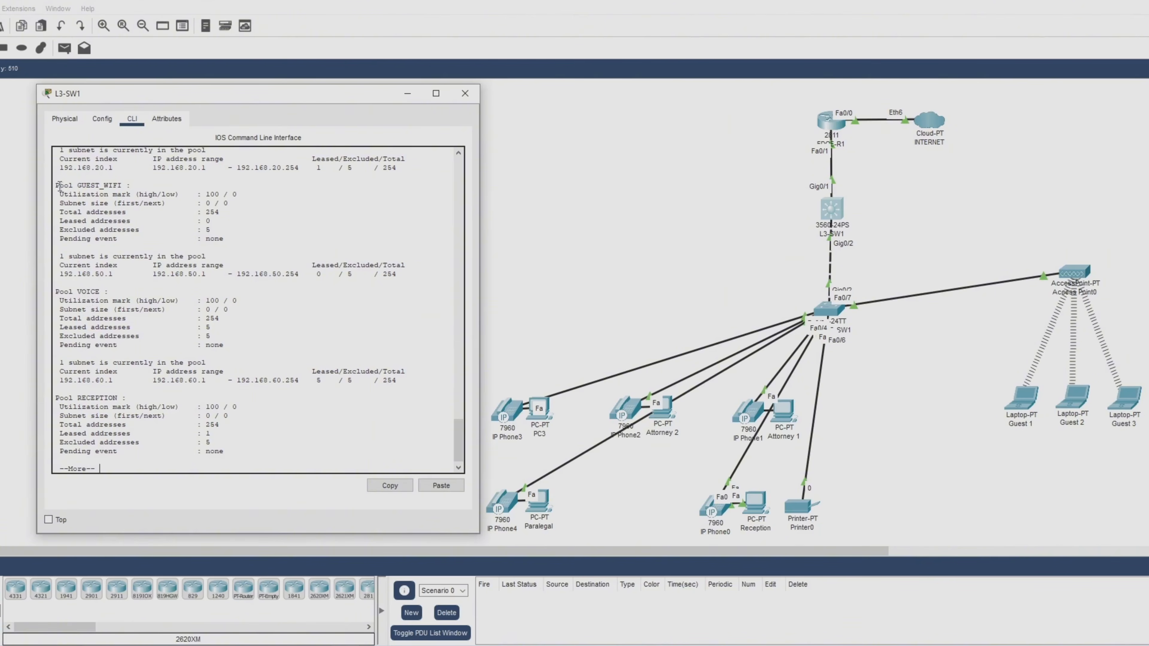
left_click_drag(56, 184, 330, 246)
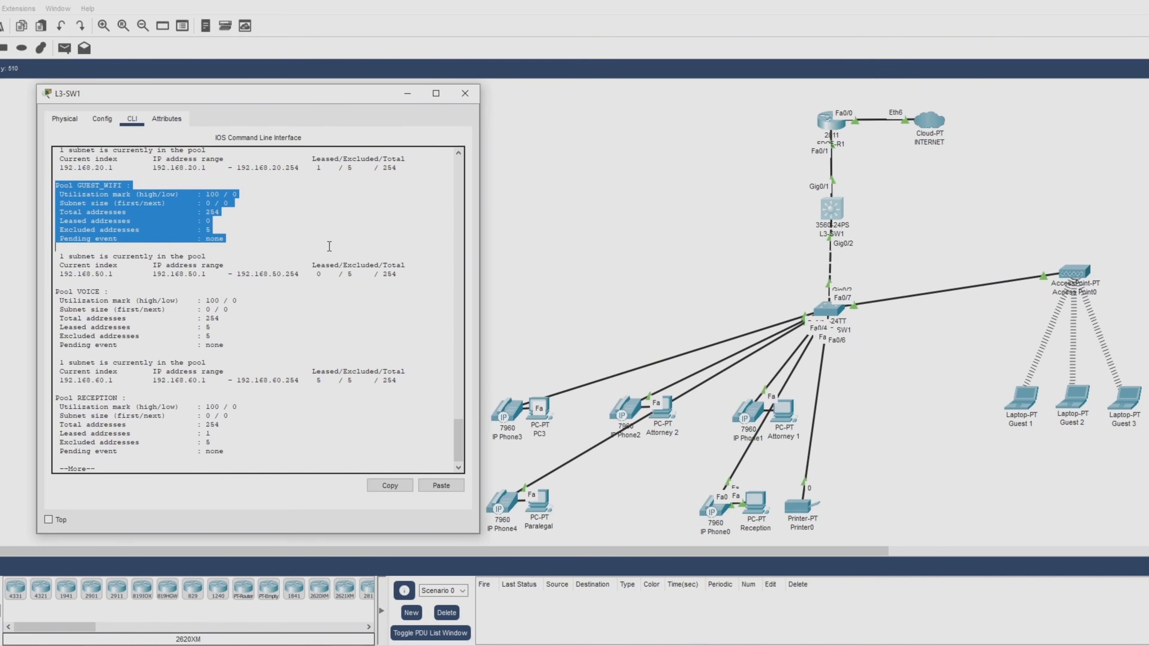
left_click(330, 246)
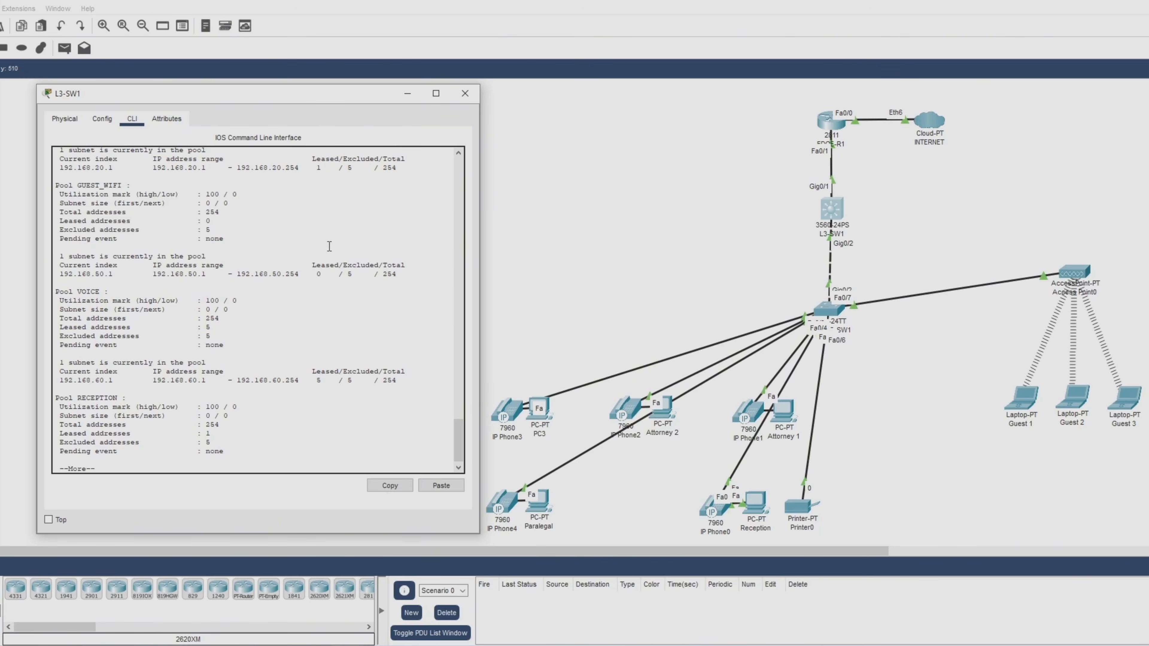
key("space")
Run show run on L3-SW1 and page into the configuration.
type("show run")
key("Return")
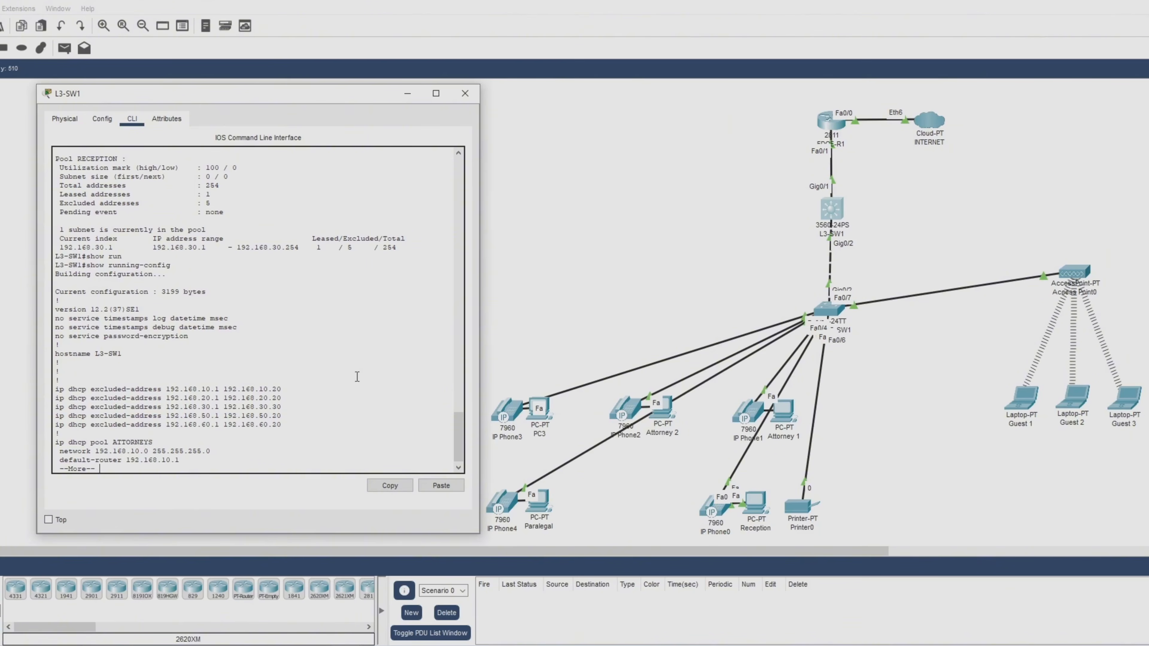
key("space")
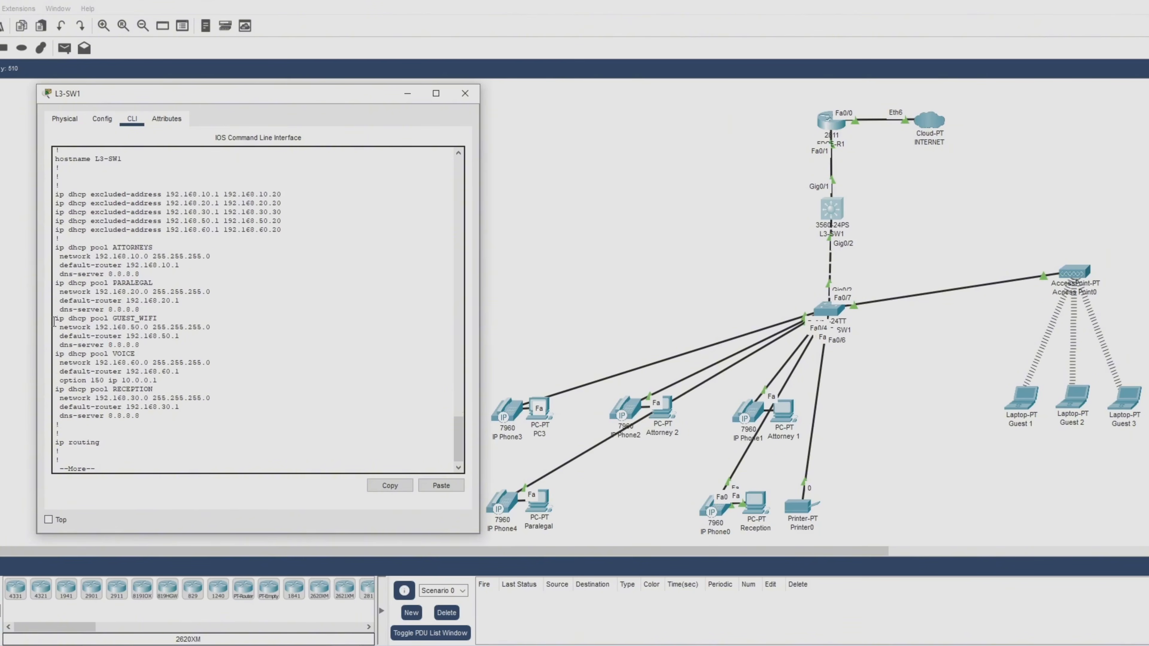
Check the GUEST_WIFI pool lines and the 192.168.50.1 excluded-address entry in the running-config.
left_click_drag(54, 320, 329, 345)
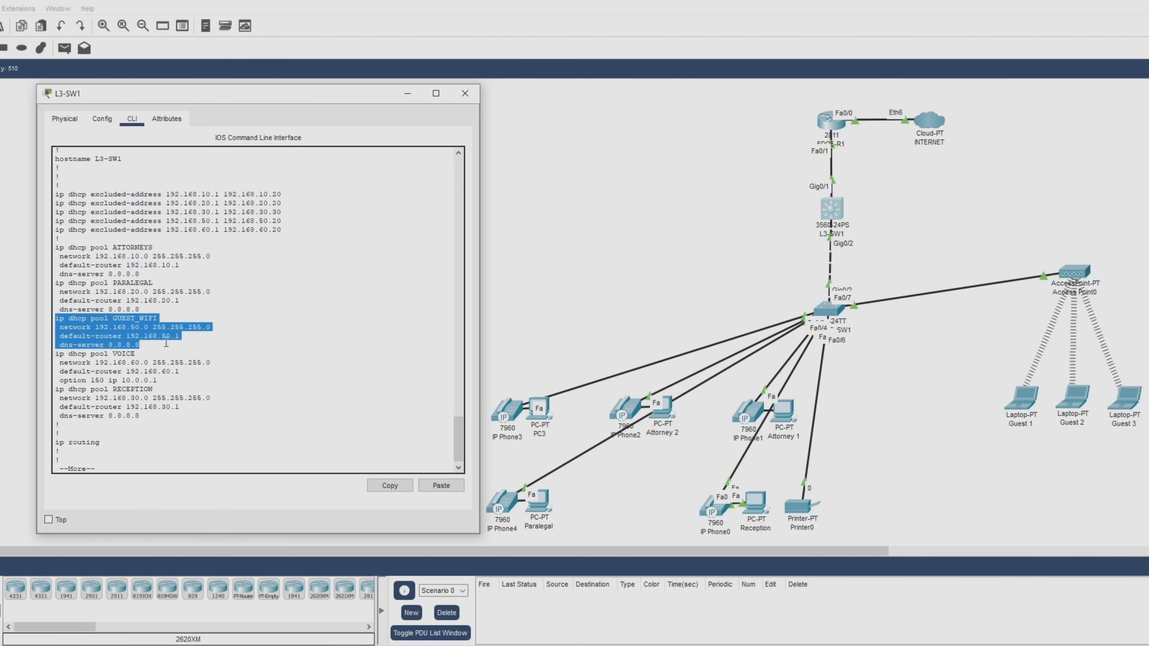
left_click(280, 356)
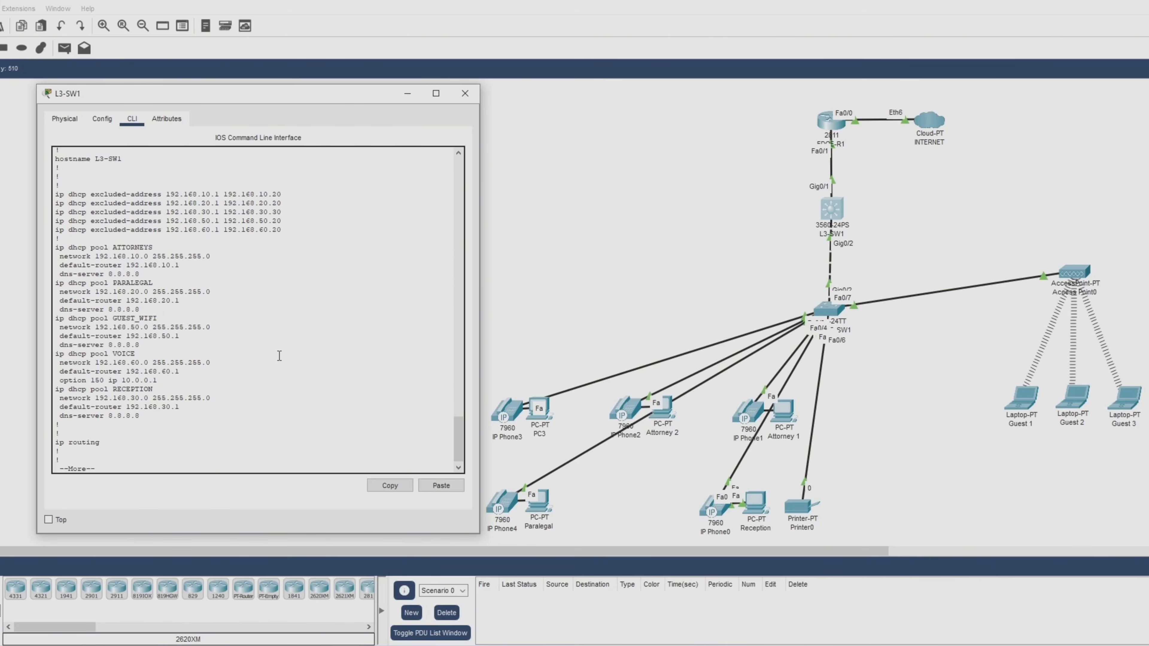
left_click_drag(59, 220, 327, 222)
left_click(394, 364)
Page to the Vlan50 interface and access-list section, confirming GUEST_RESTRICTIONS applied inbound.
key("space")
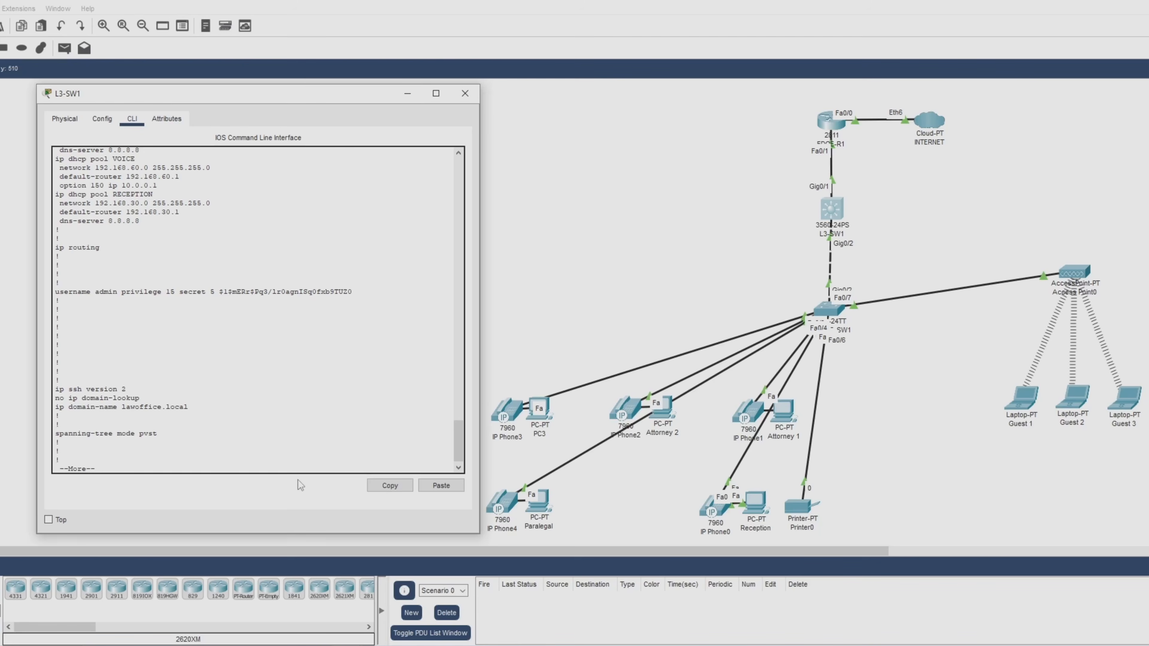
key("space")
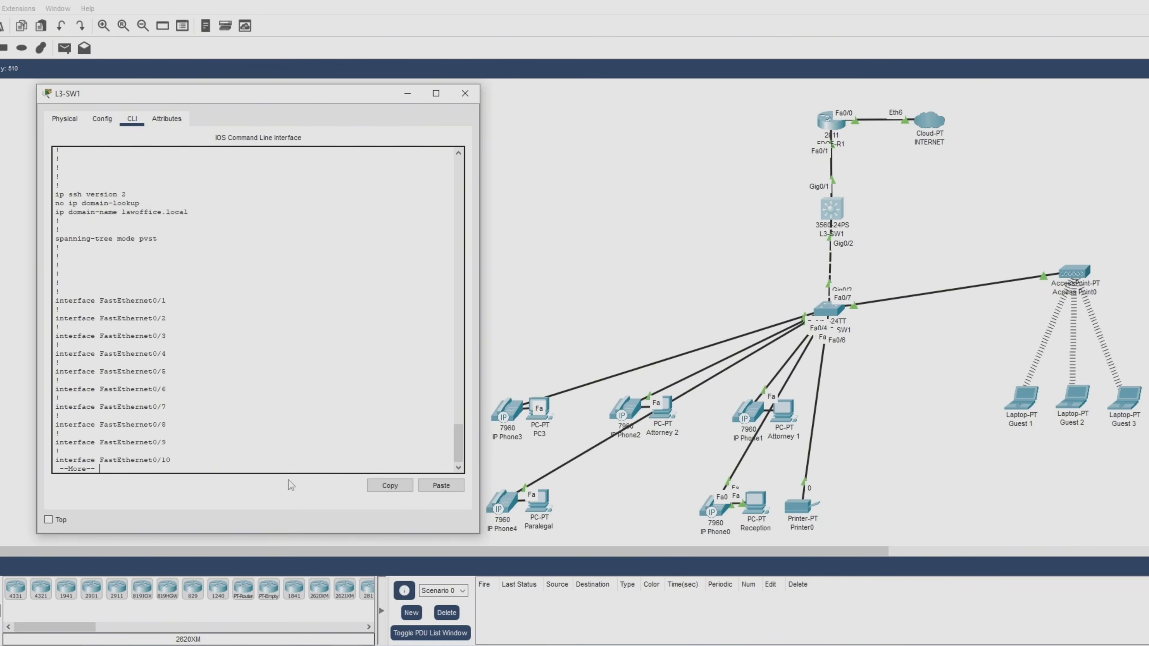
key("space")
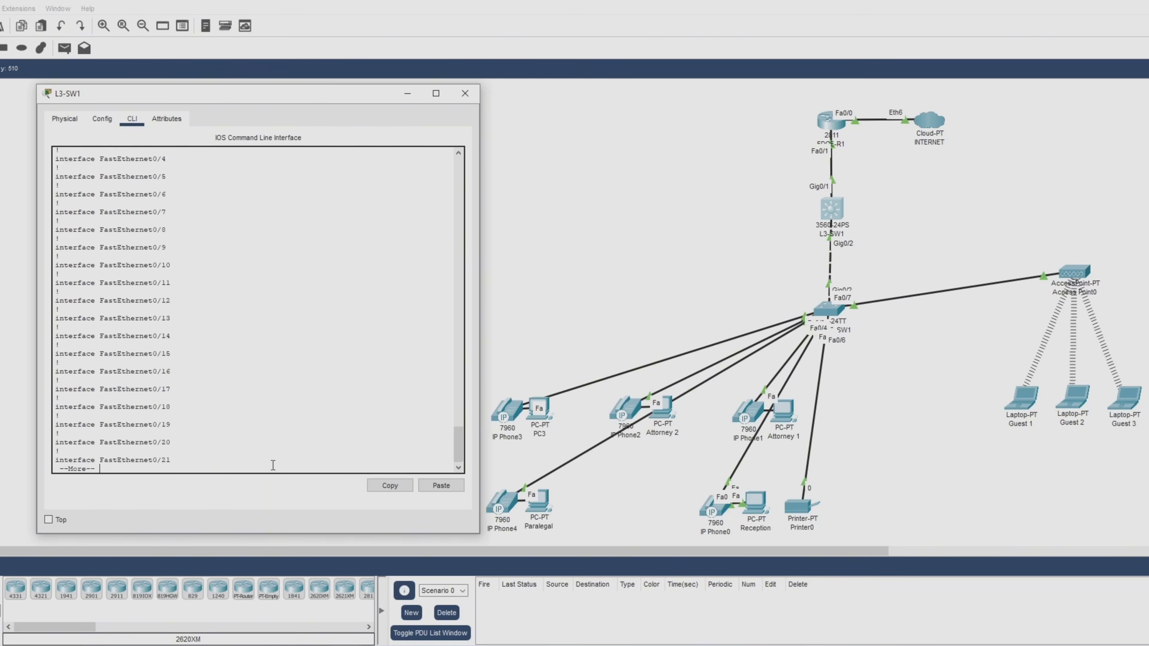
key("space")
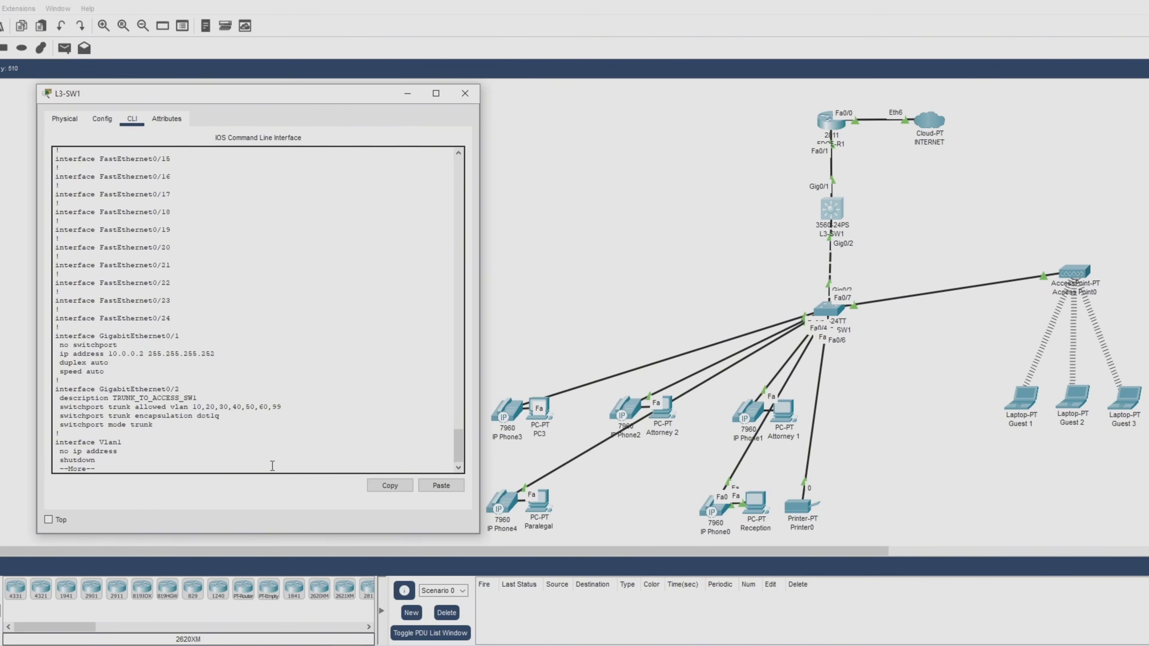
key("space")
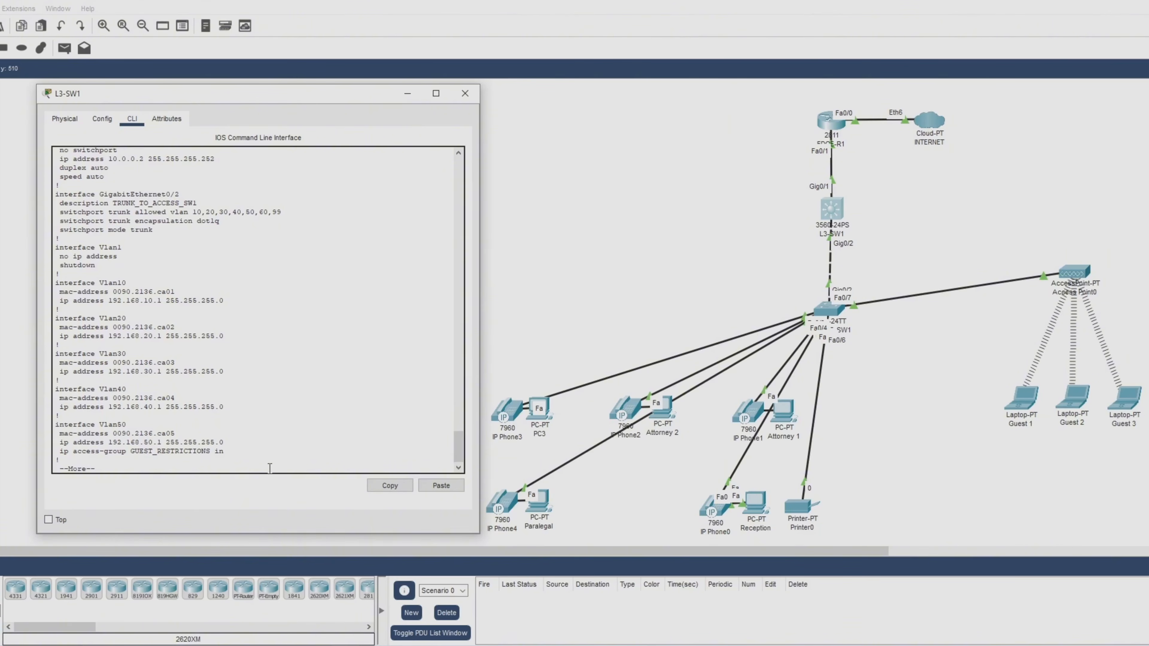
key("space")
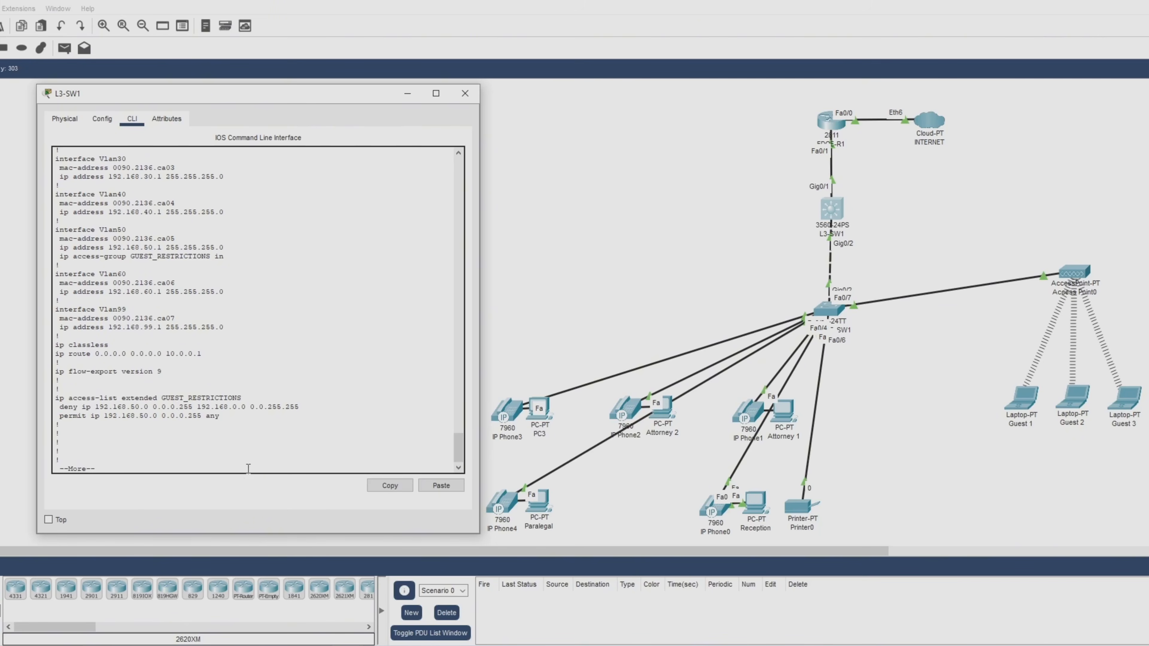
key("space")
Run 'show ip dhcp binding' on L3-SW1, review its leases (none in 192.168.50.x), and close the window.
type("show ip dh")
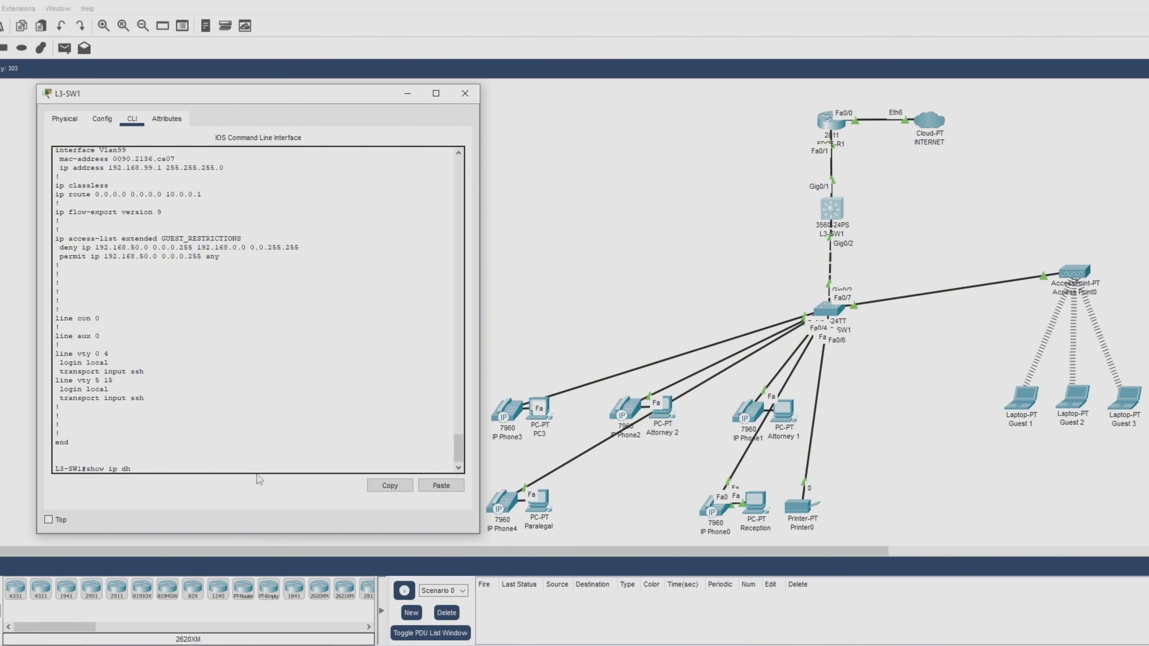
key("Tab")
type("bind")
key("Tab")
key("Return")
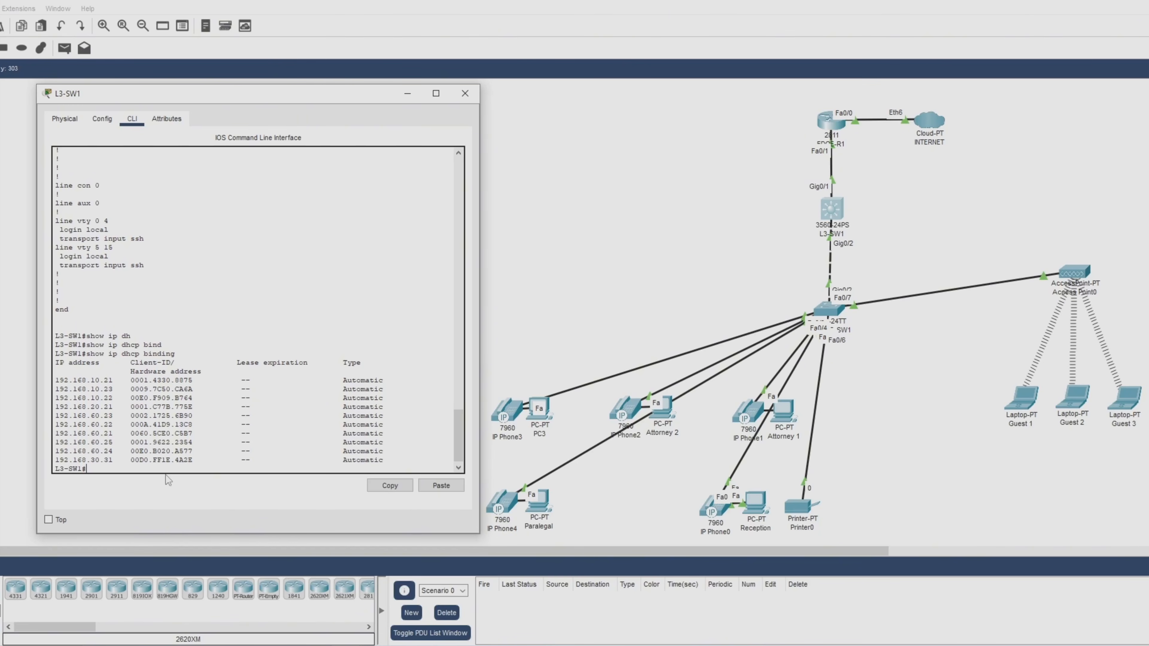
left_click(465, 94)
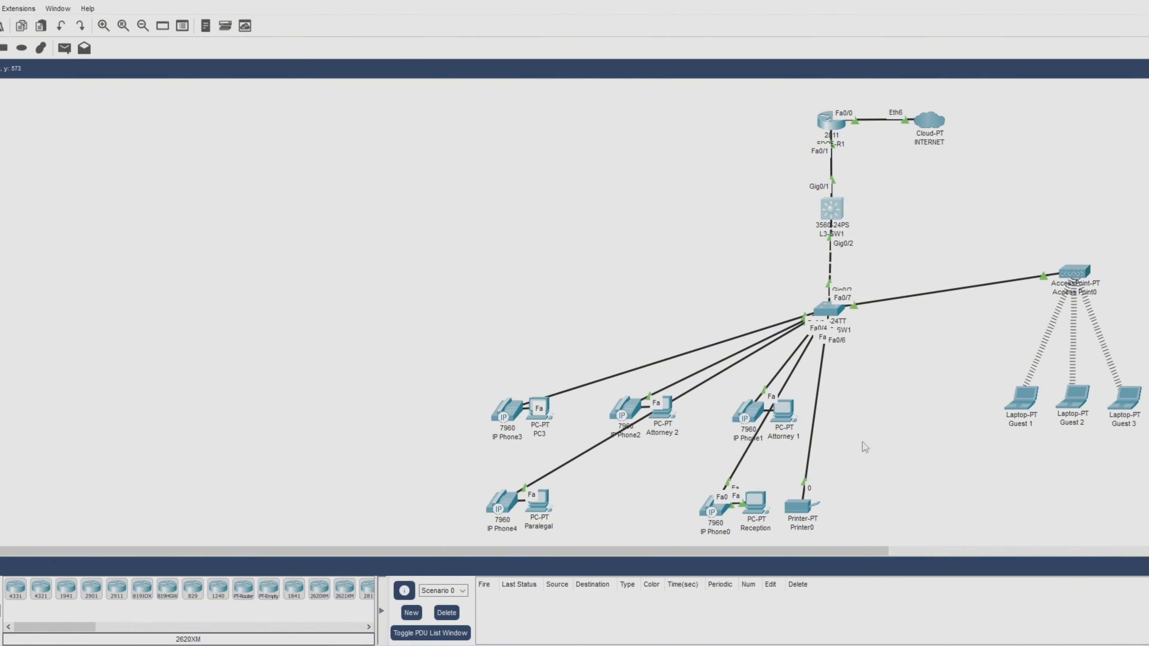
Toggle Guest 1's IP Configuration from Static back to DHCP; it still falls back to 169.254.162.183.
left_click(1014, 410)
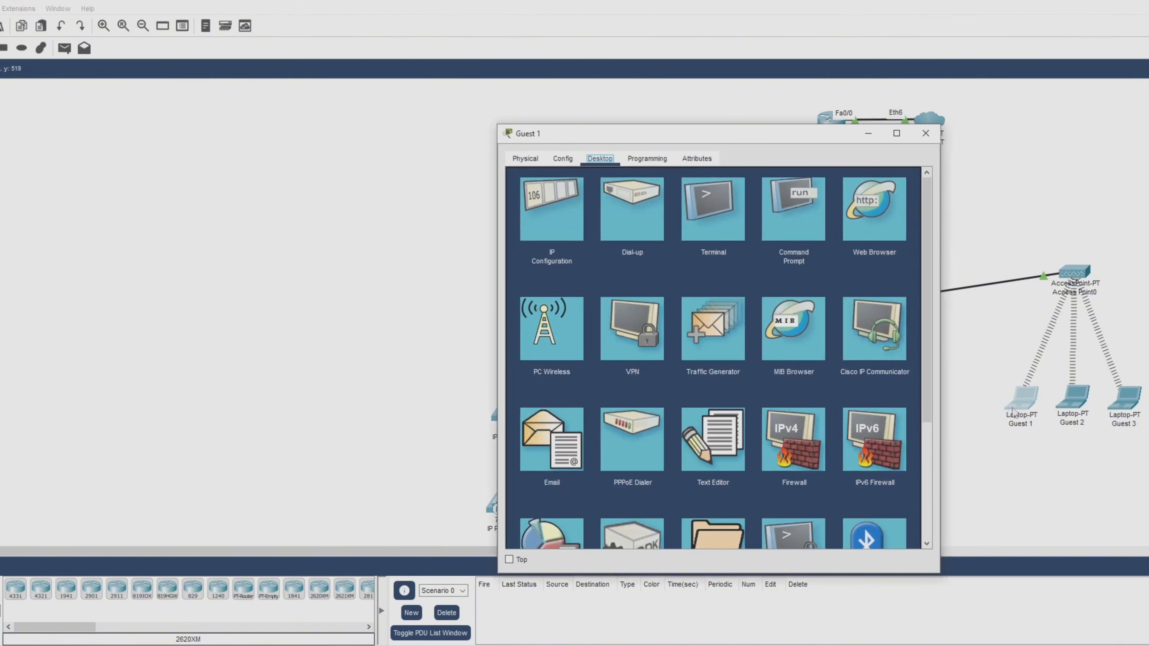
left_click_drag(735, 137, 275, 95)
left_click(94, 184)
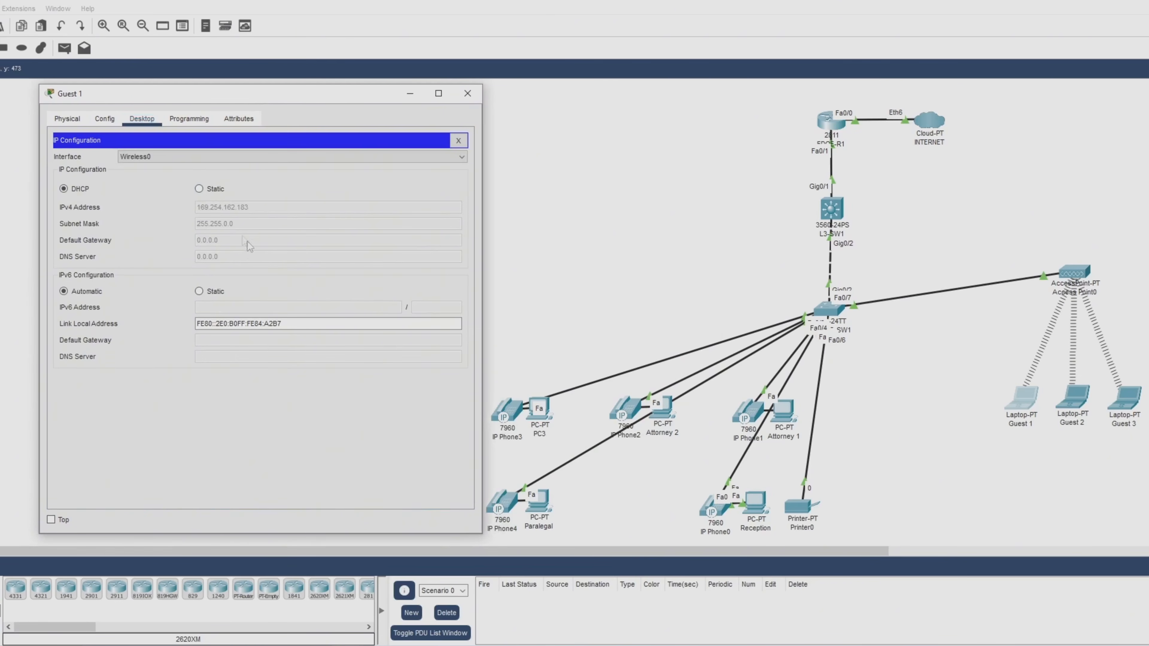
left_click(199, 189)
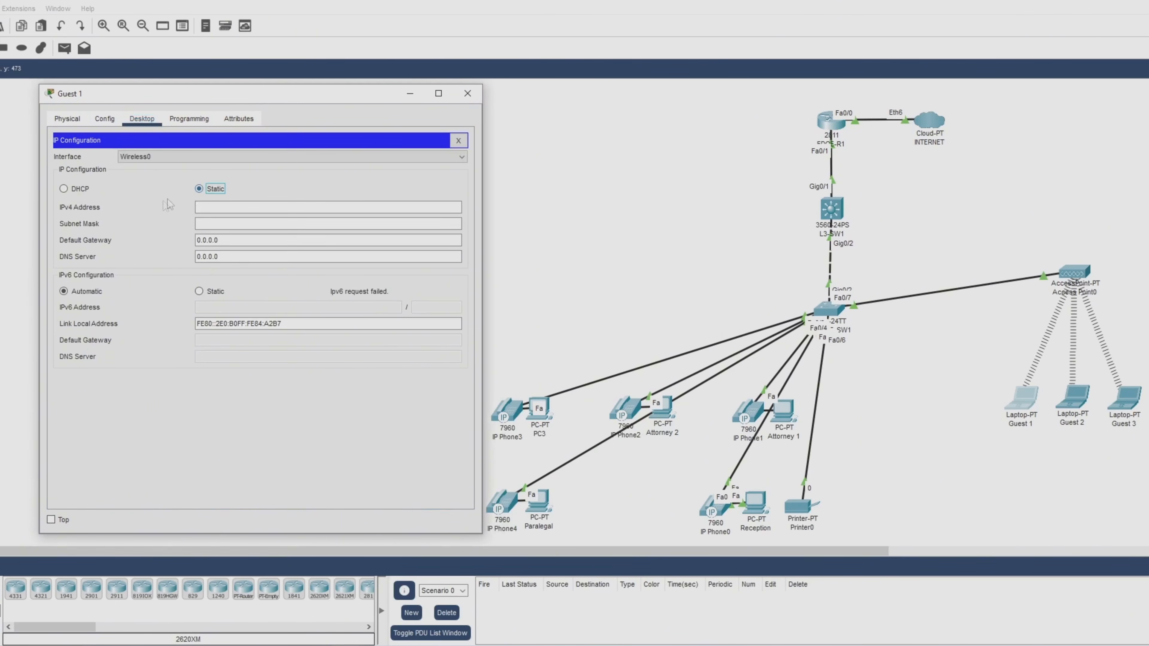
left_click(64, 189)
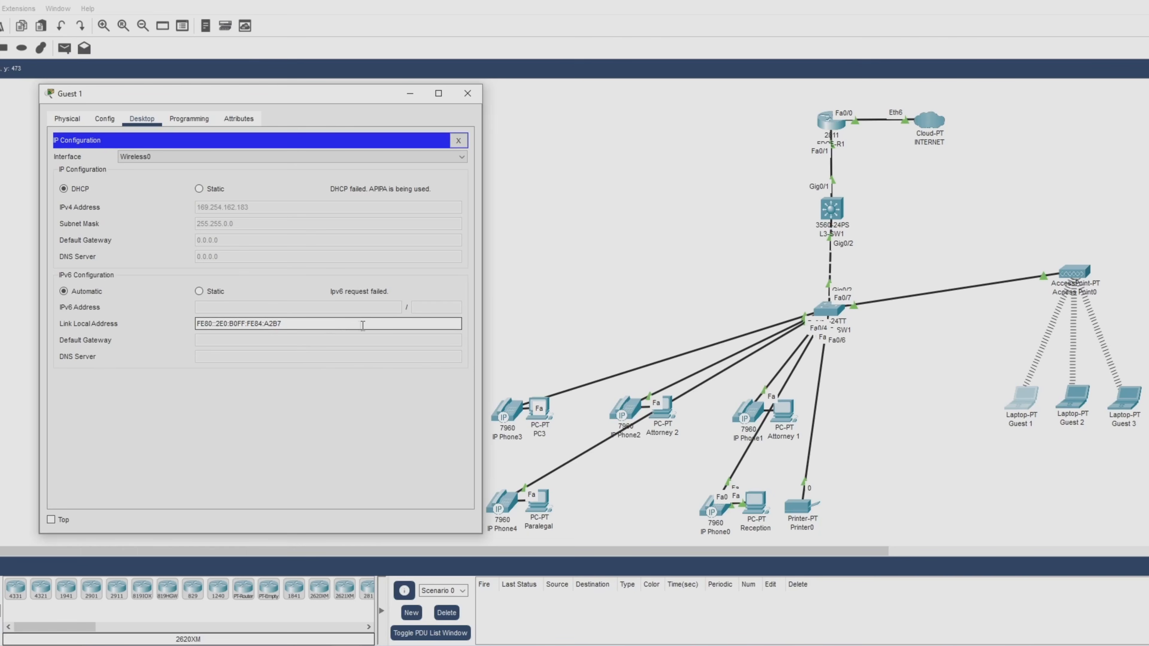
left_click(477, 99)
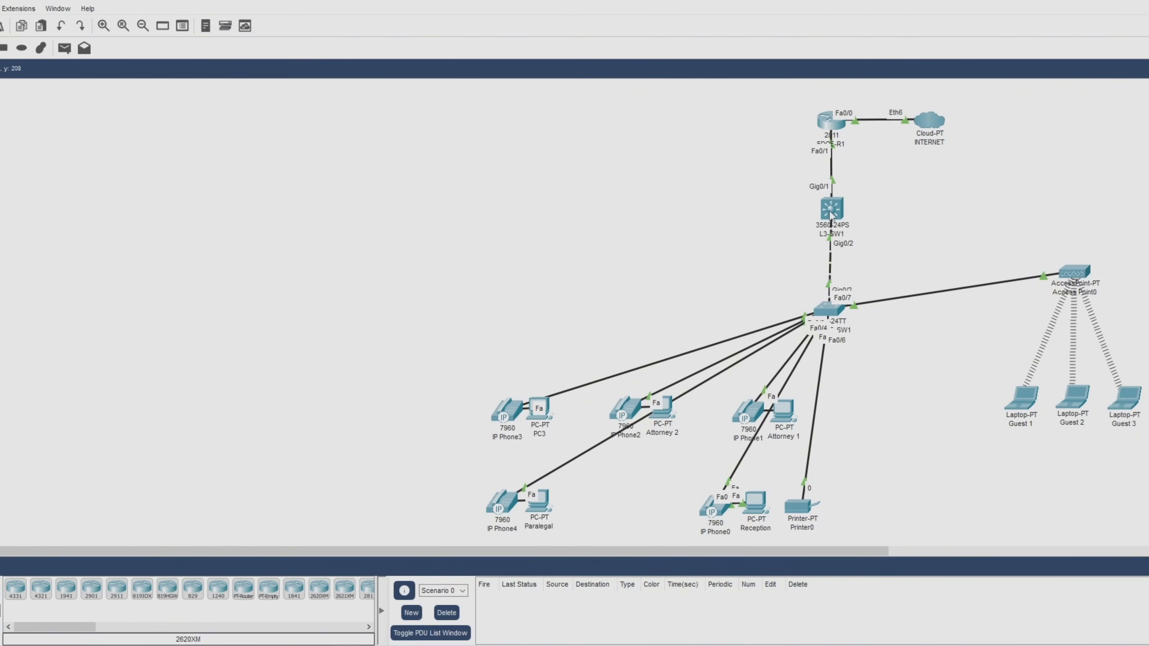
left_click(830, 220)
Scroll through L3-SW1's running-config, including GUEST_RESTRICTIONS inbound on Vlan50, and its DHCP binding output.
left_click_drag(757, 138, 296, 96)
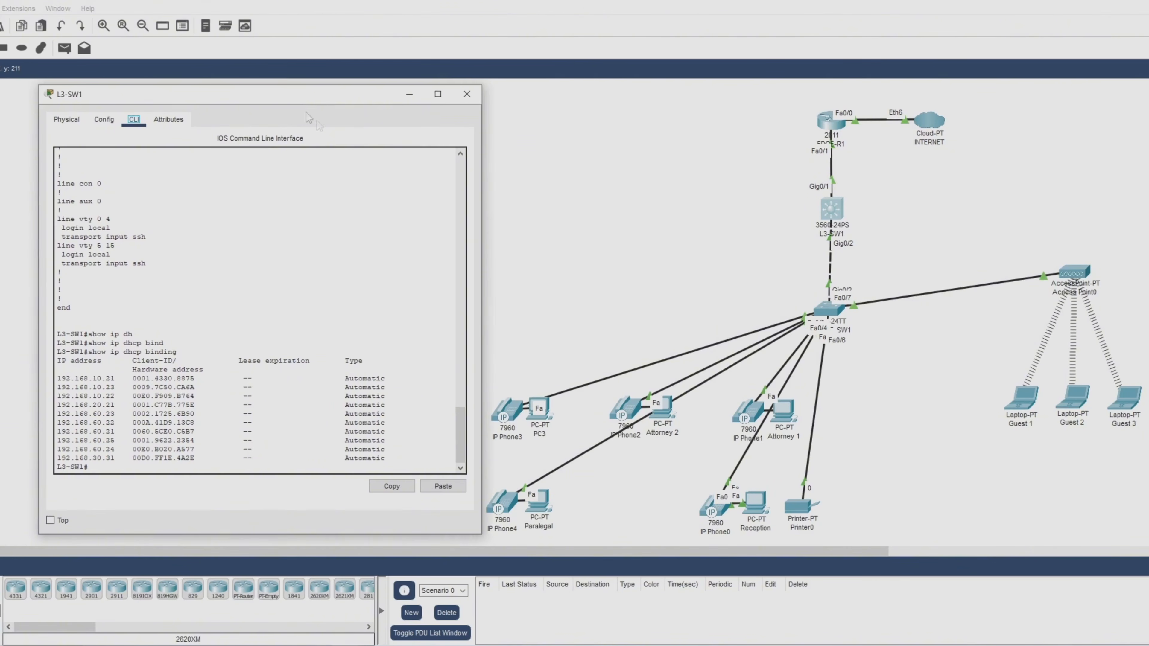
scroll(469, 461, "up", 15)
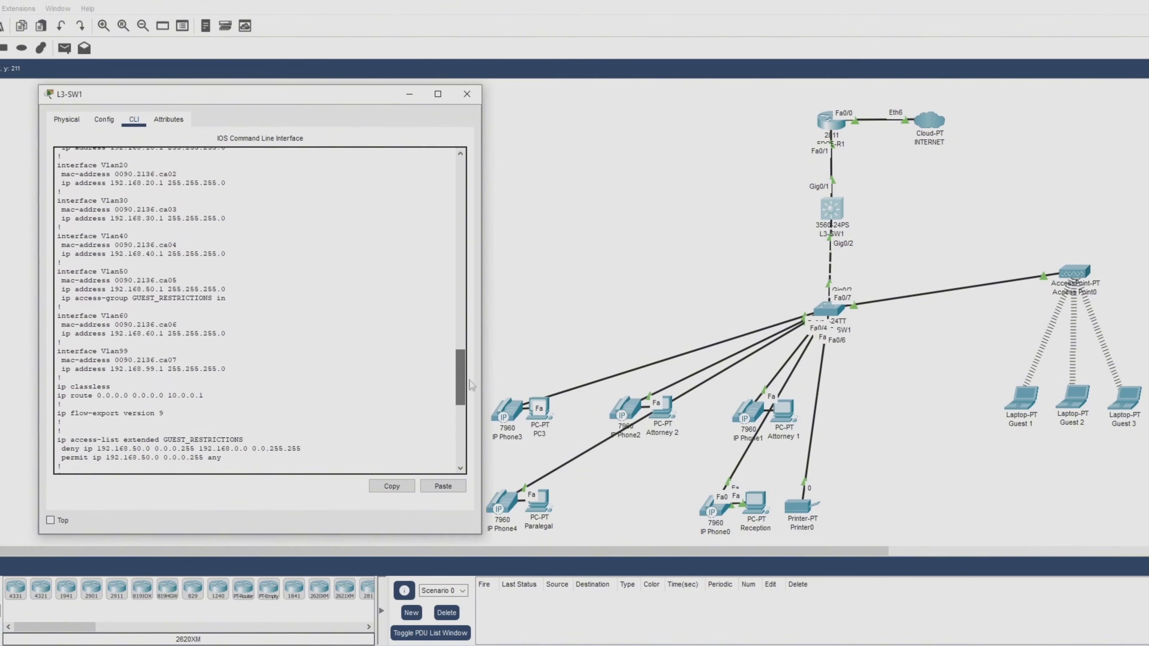
scroll(470, 374, "down", 3)
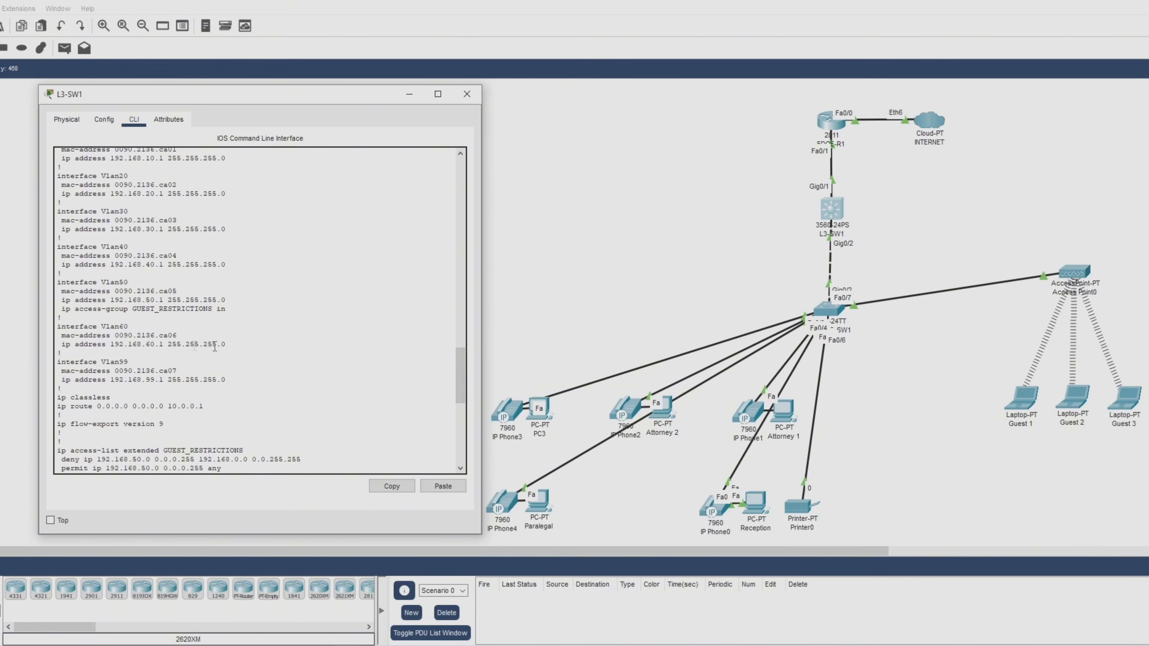
scroll(461, 389, "down", 6)
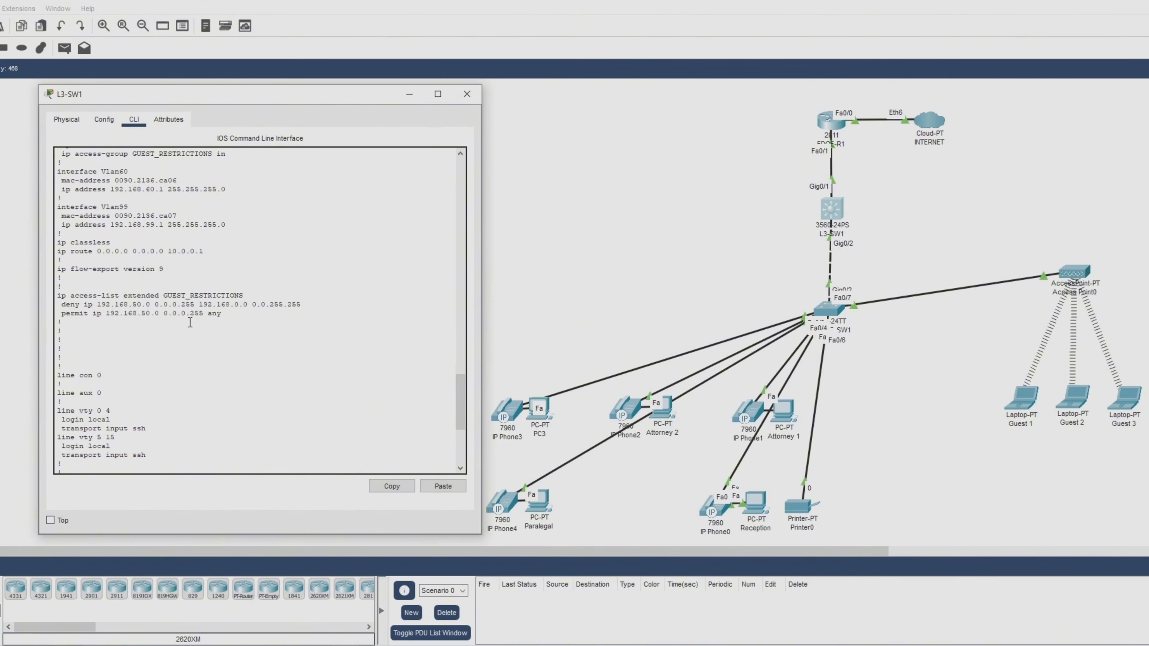
left_click_drag(461, 401, 462, 434)
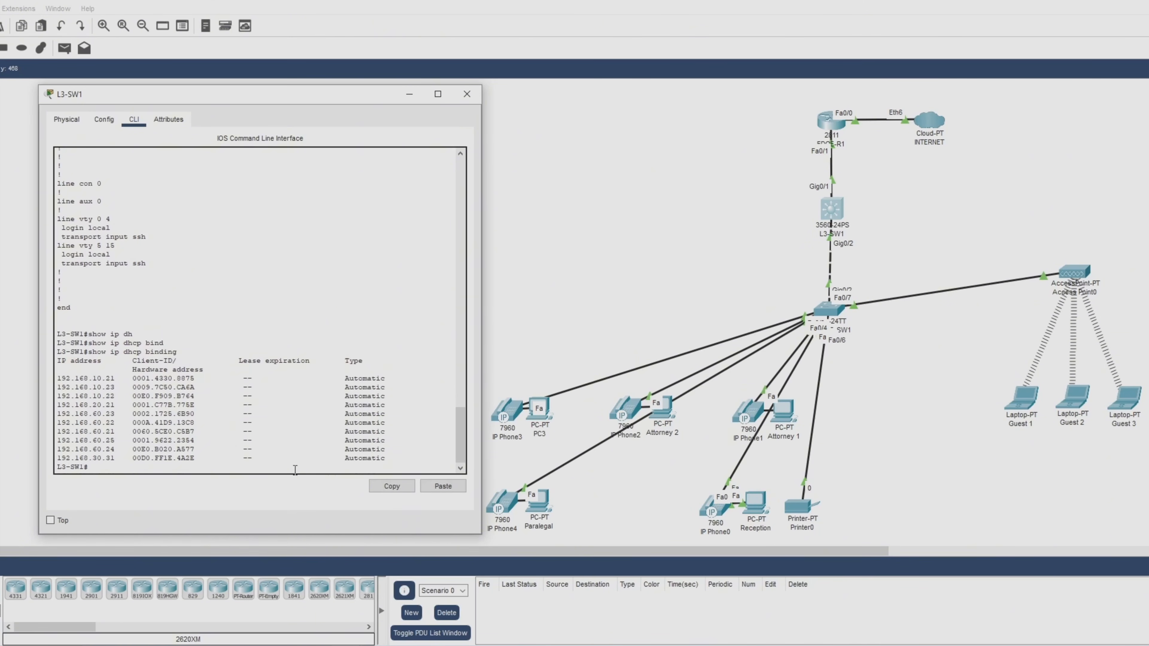
scroll(295, 469, "up", 5)
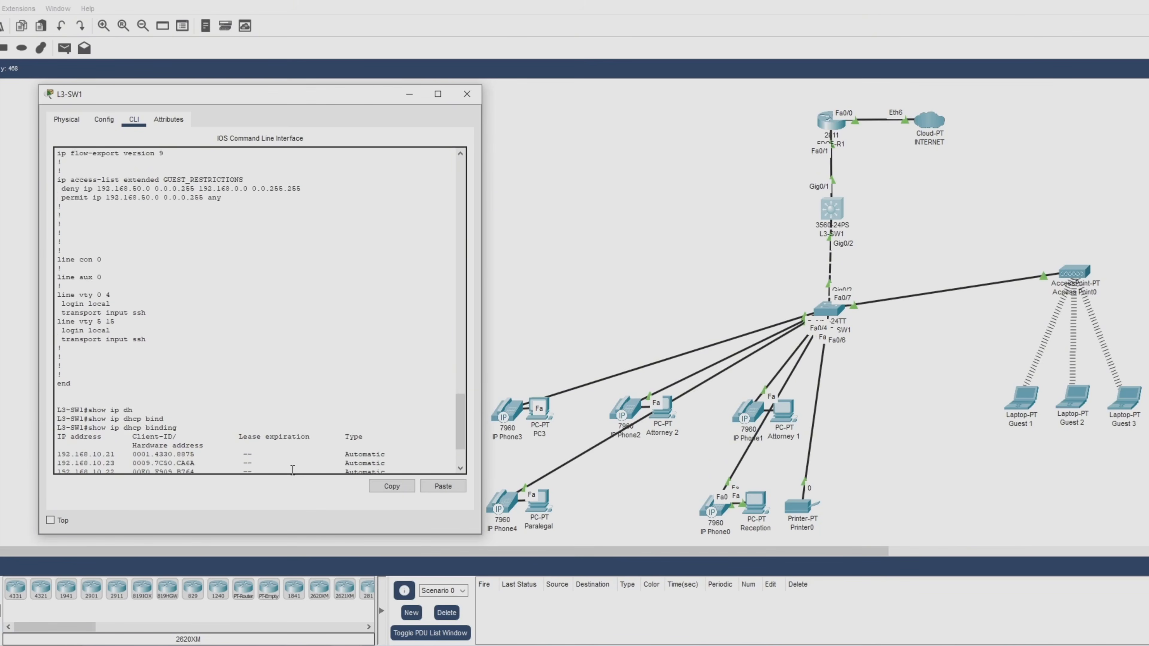
scroll(292, 470, "down", 3)
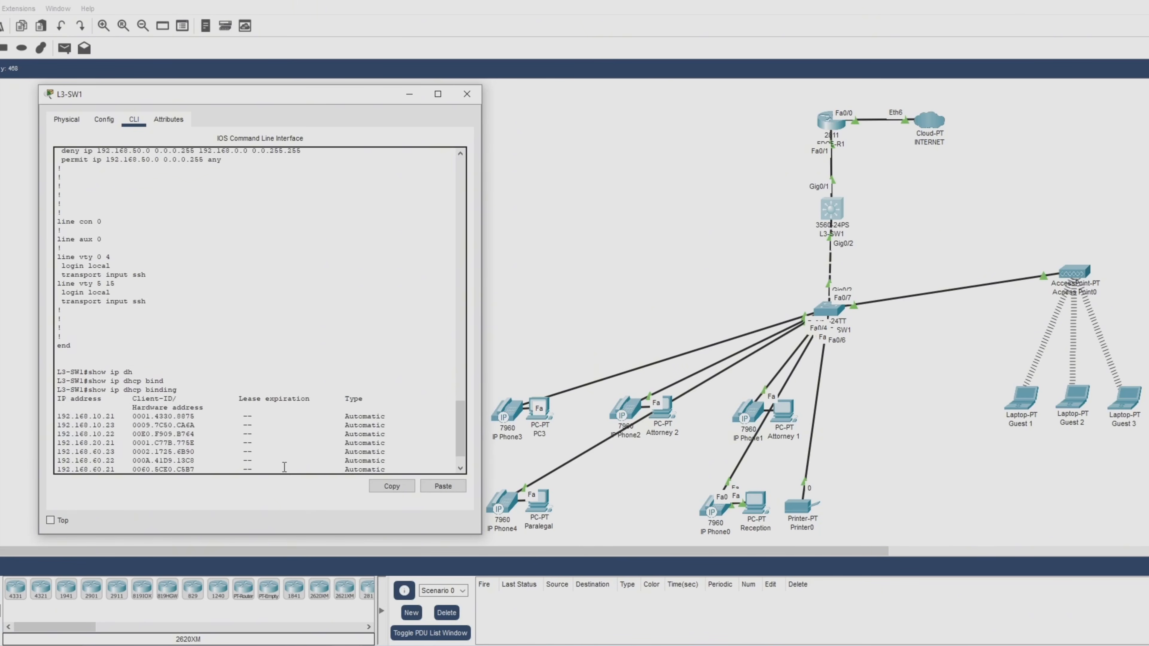
scroll(285, 468, "down", 2)
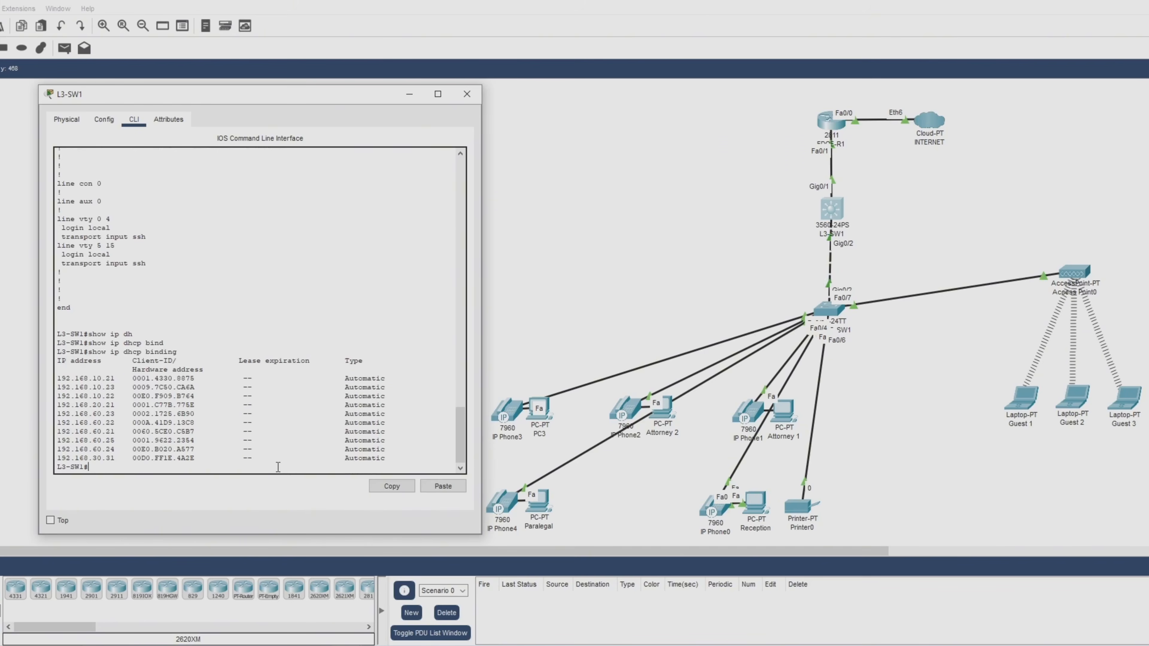
Run 'show access-lists' on L3-SW1: GUEST_RESTRICTIONS denies 192.168.50.0 to 192.168.0.0, then permits any.
type("show acc")
key("Tab")
key("Return")
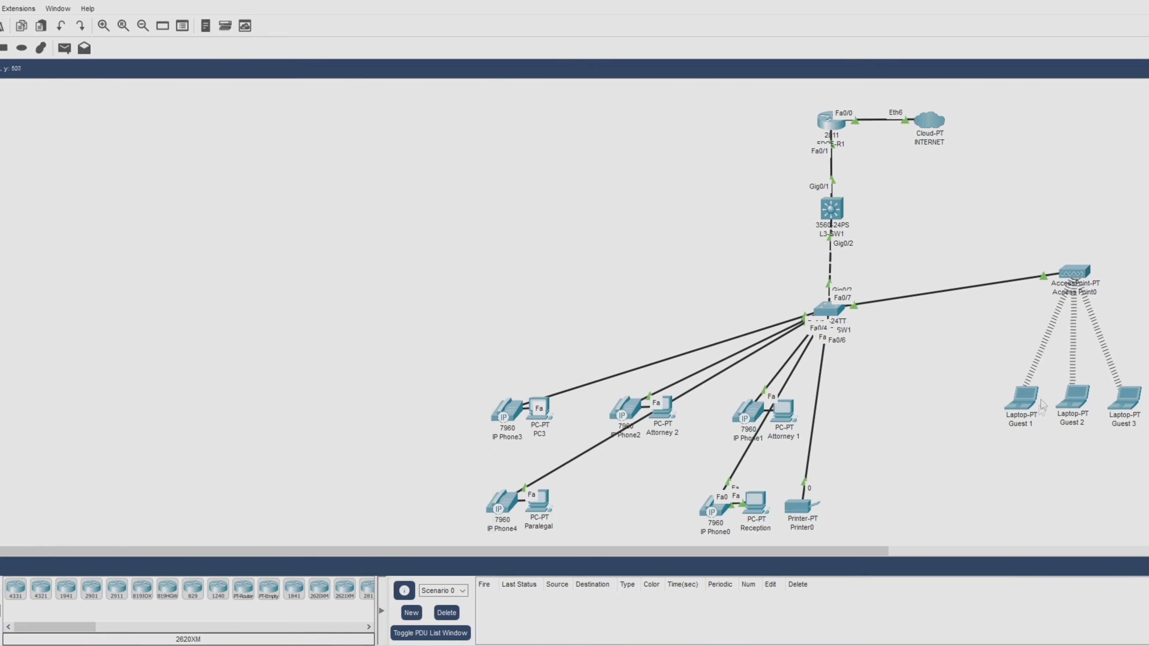
Check Guest 1's IP Configuration, still showing APIPA address 169.254.162.183, then close its window.
left_click(1024, 406)
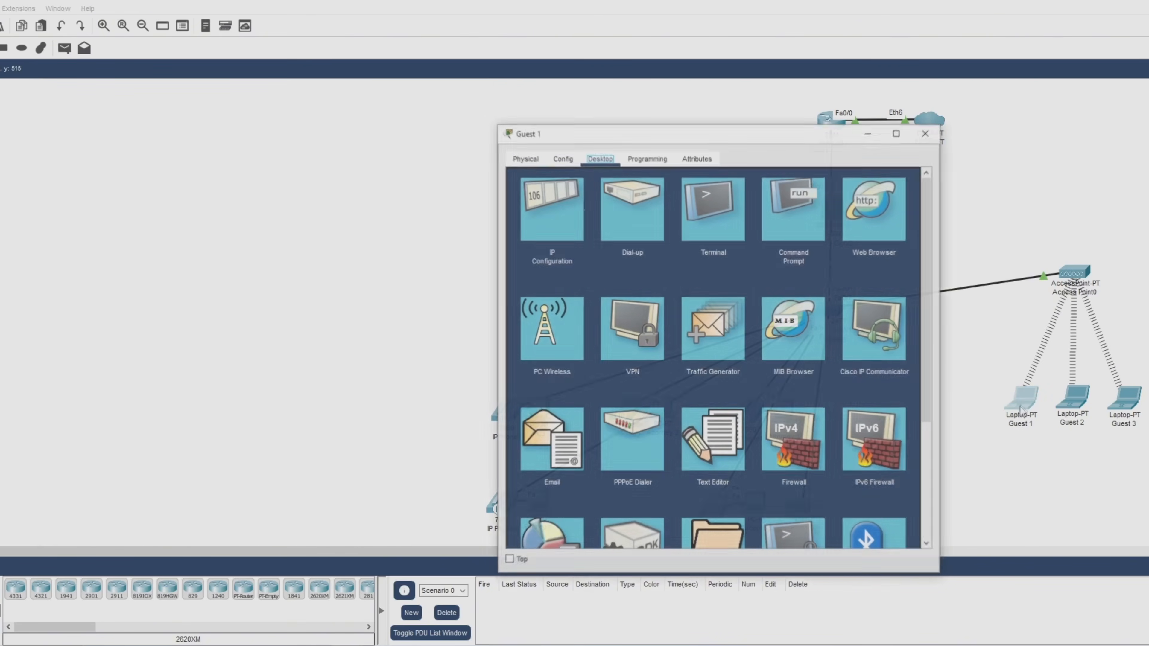
left_click(578, 244)
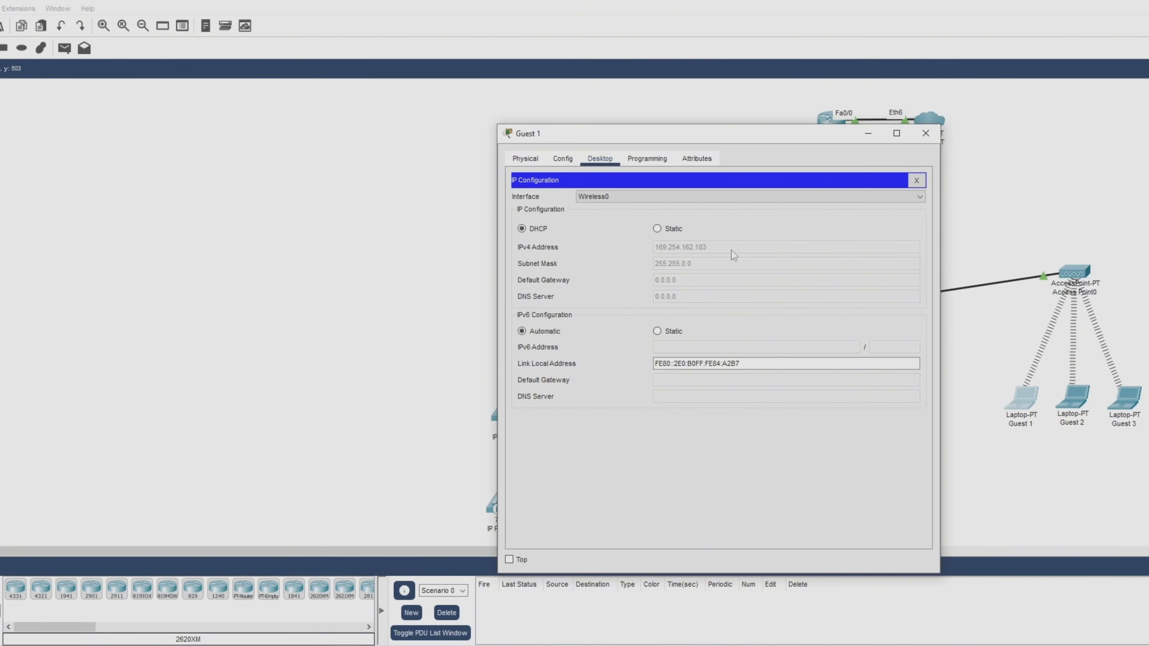
left_click(925, 133)
left_click(830, 213)
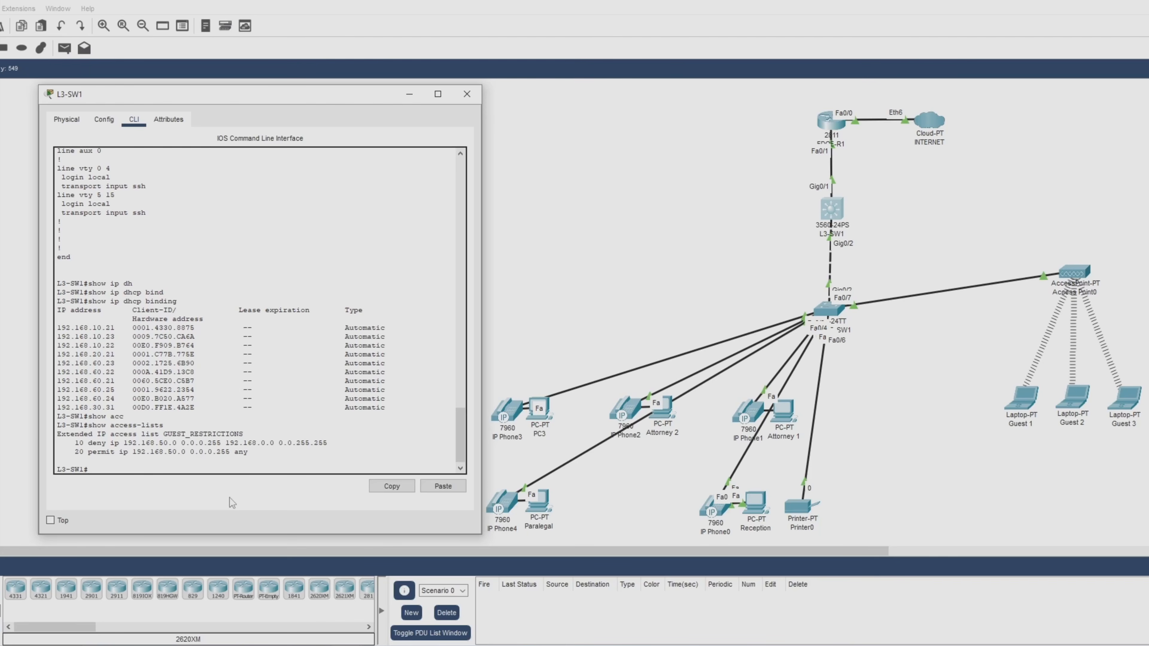
Enter 'conf t' and 'ip access-list extended GUEST_RESTRICTIONS' to start editing the ACL on L3-SW1.
type("conf t")
key("Return")
key("Return")
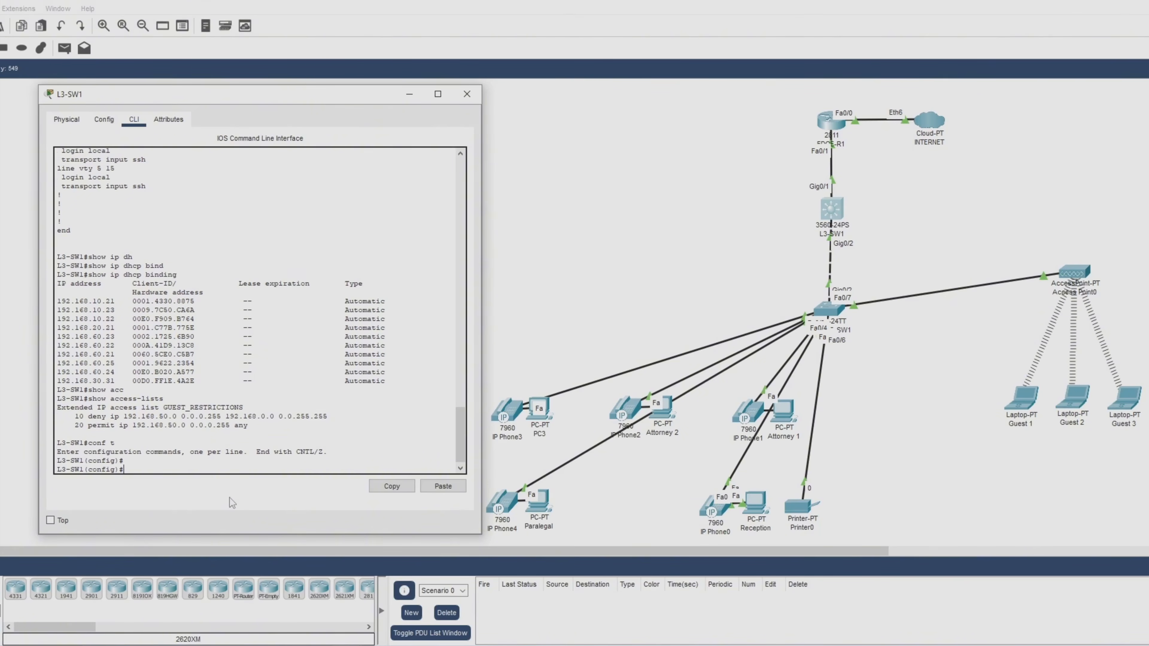
type("ip ac")
key("Tab")
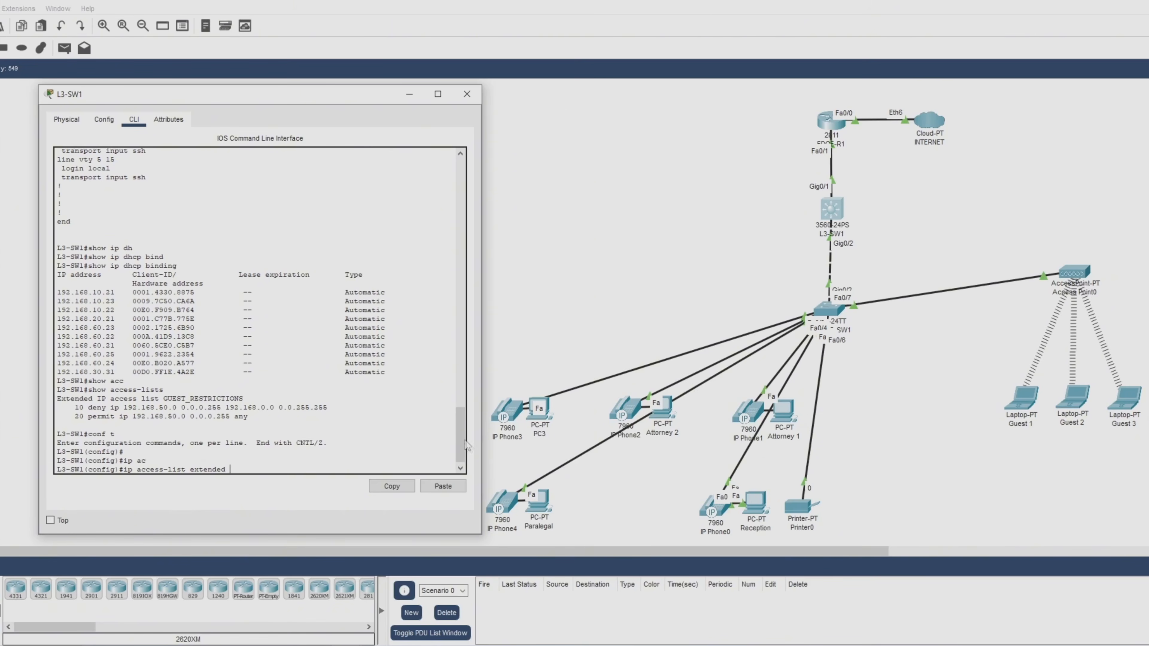
scroll(459, 441, "down", 1)
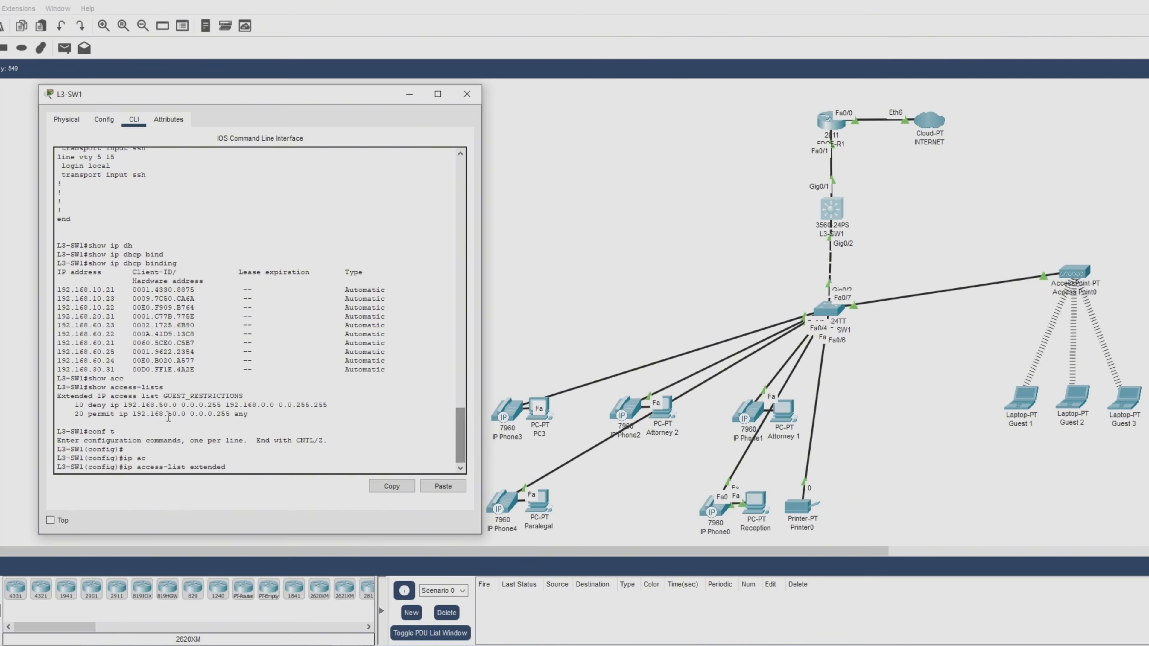
left_click_drag(164, 396, 257, 398)
left_click(243, 467)
type("GUEST")
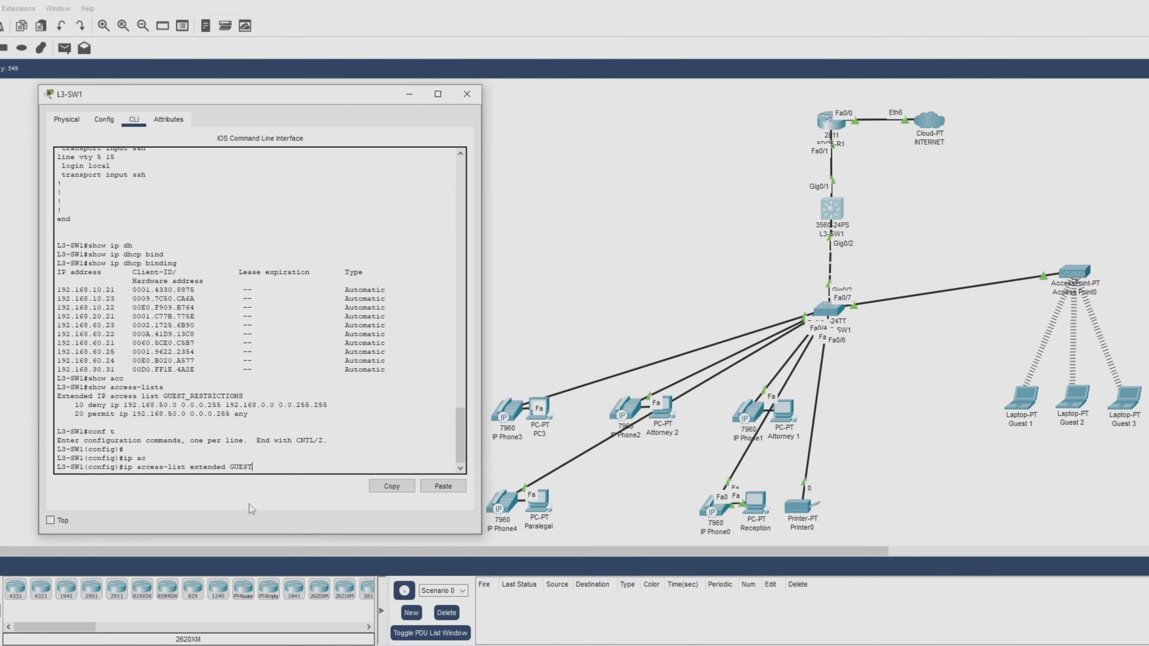
type("_RESTRICTIONS")
key("Return")
key("Return")
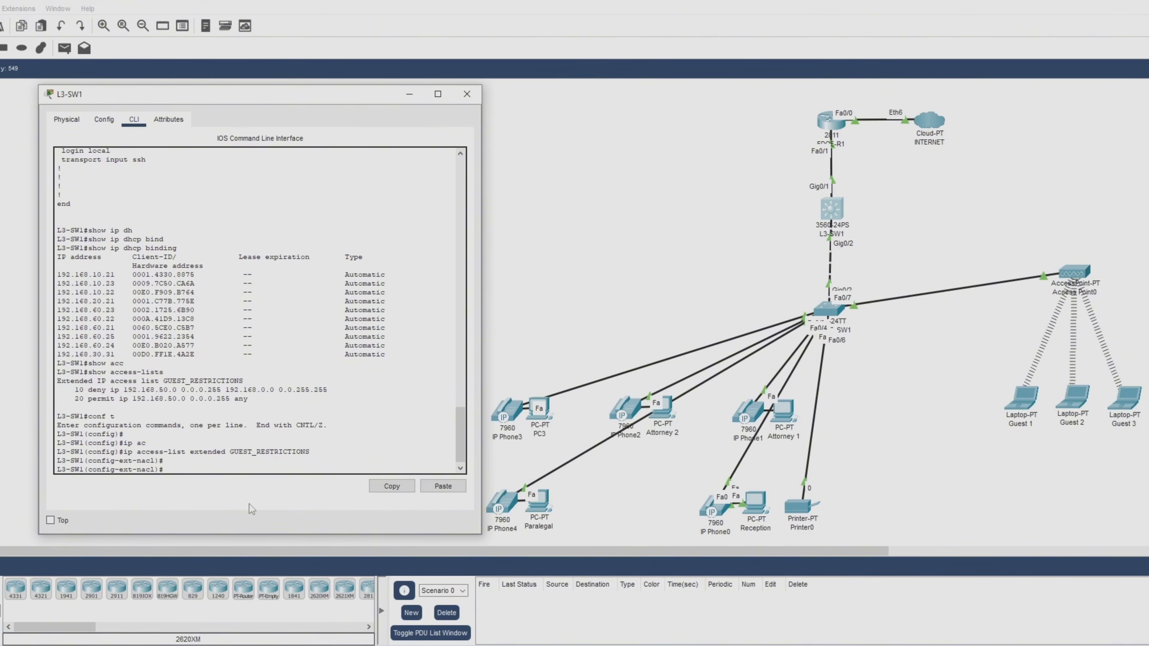
type("permit udp bootpceootps")
key("Return")
key("Return")
key("Return")
key("Return")
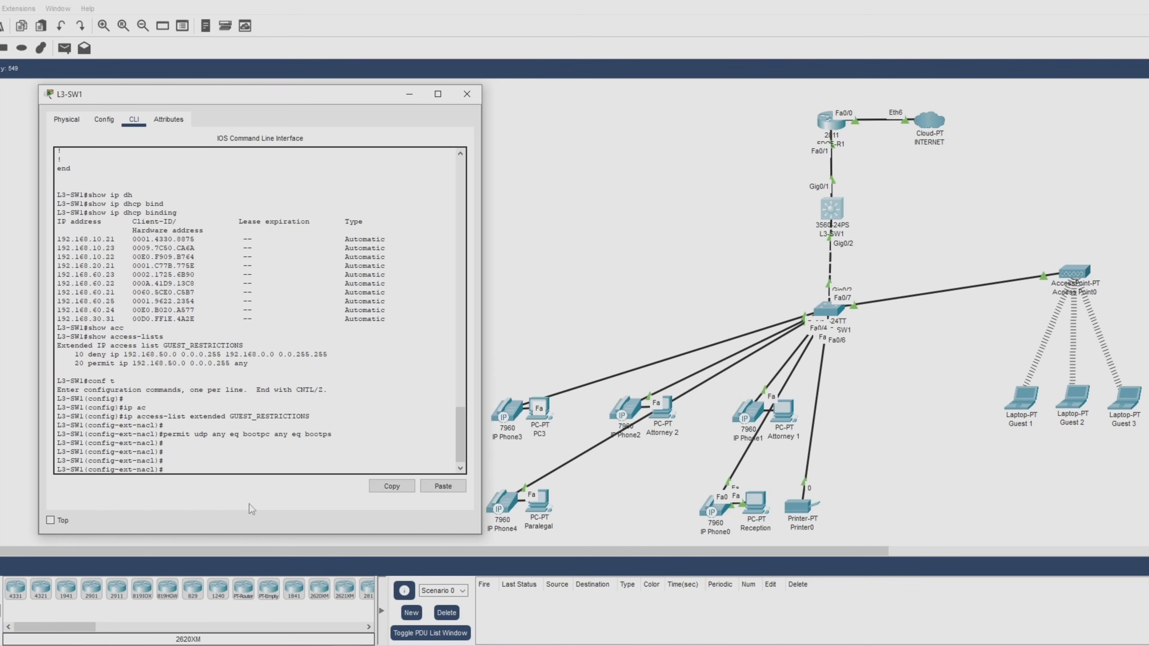
Exit configuration mode with 'end' and run 'show access-lists' on L3-SW1.
type("end")
key("Return")
key("Return")
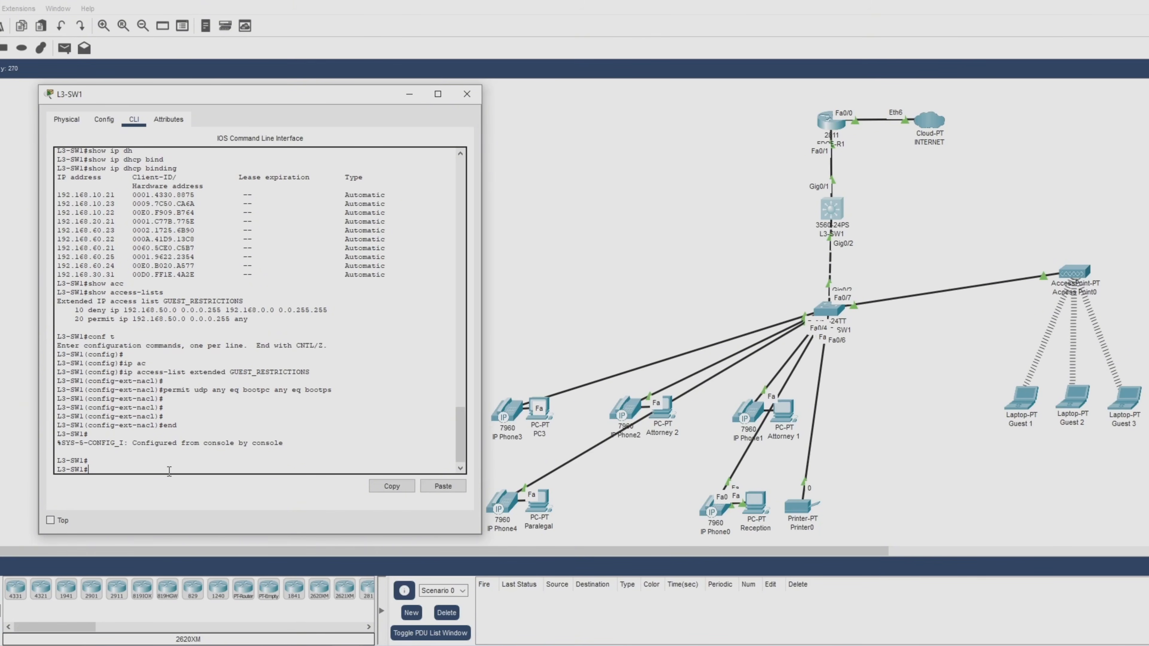
type("show acc")
key("Tab")
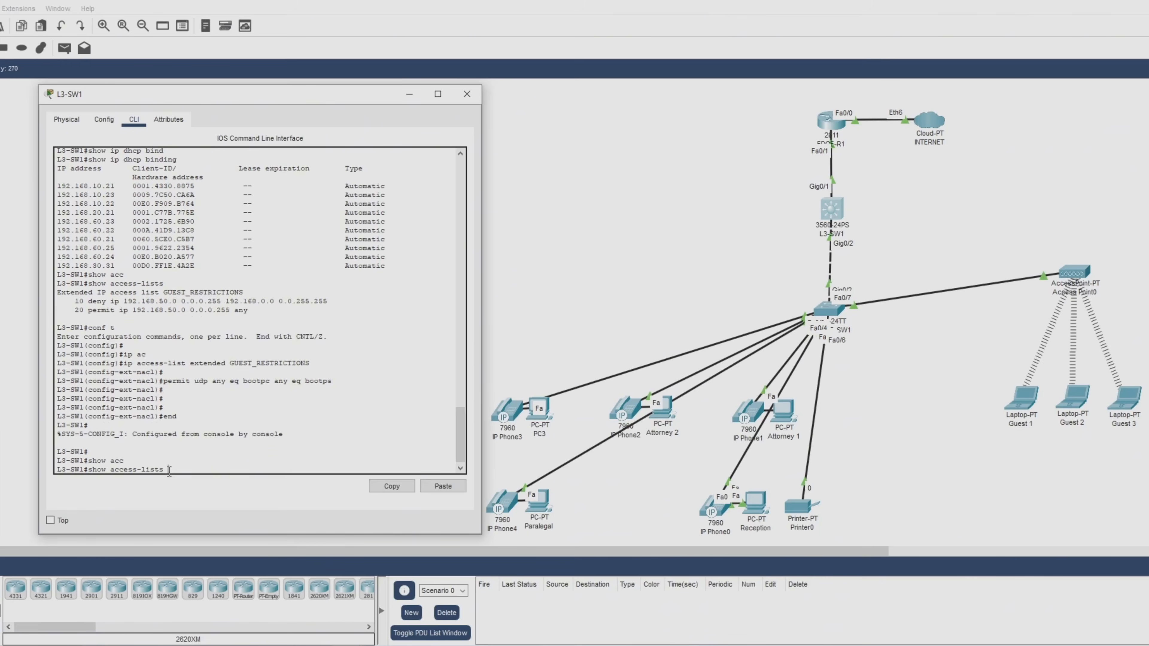
key("Return")
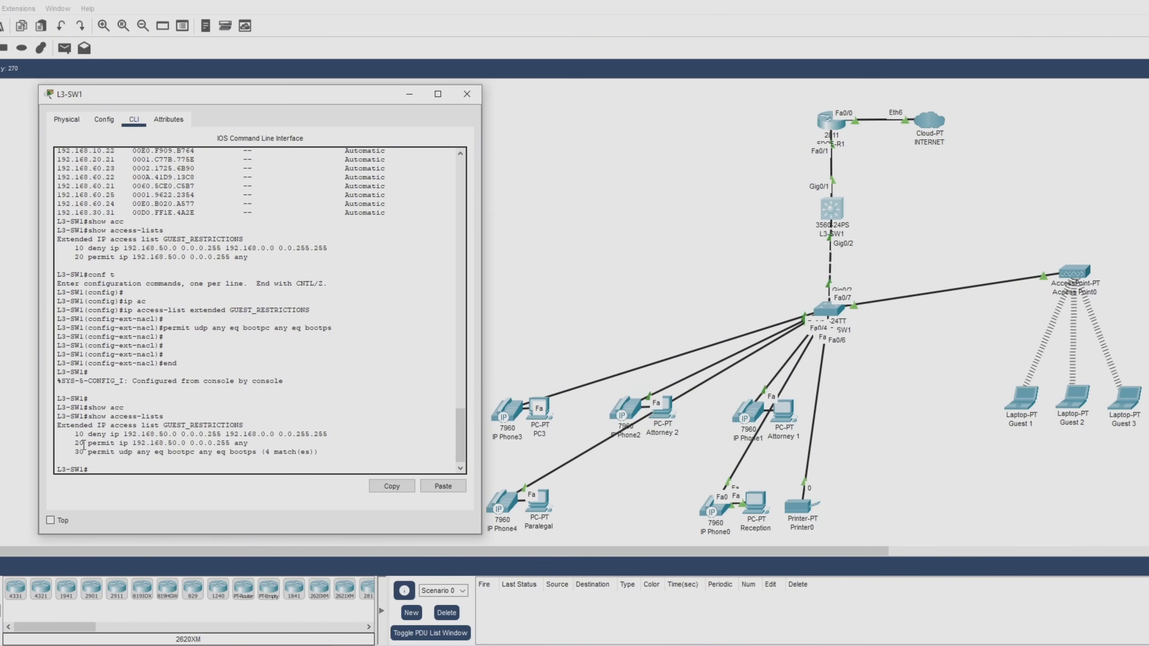
Highlight rule 30, the DHCP permit, showing 4 matches, then close the L3-SW1 window.
left_click_drag(75, 452, 321, 452)
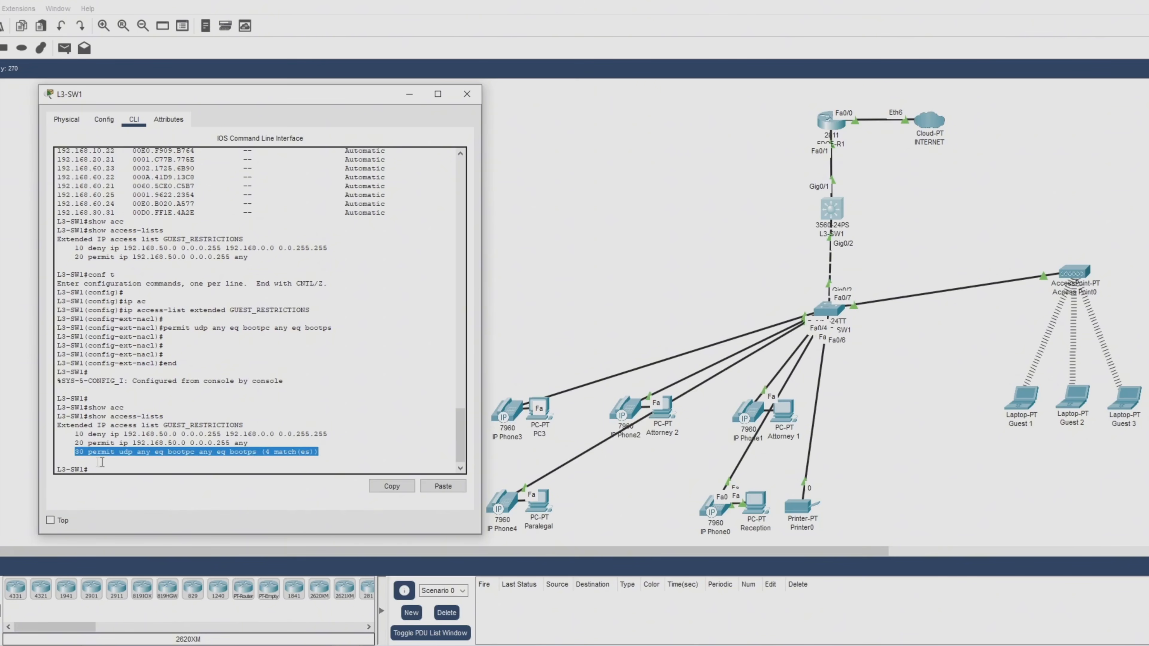
left_click(271, 466)
left_click_drag(262, 452, 336, 451)
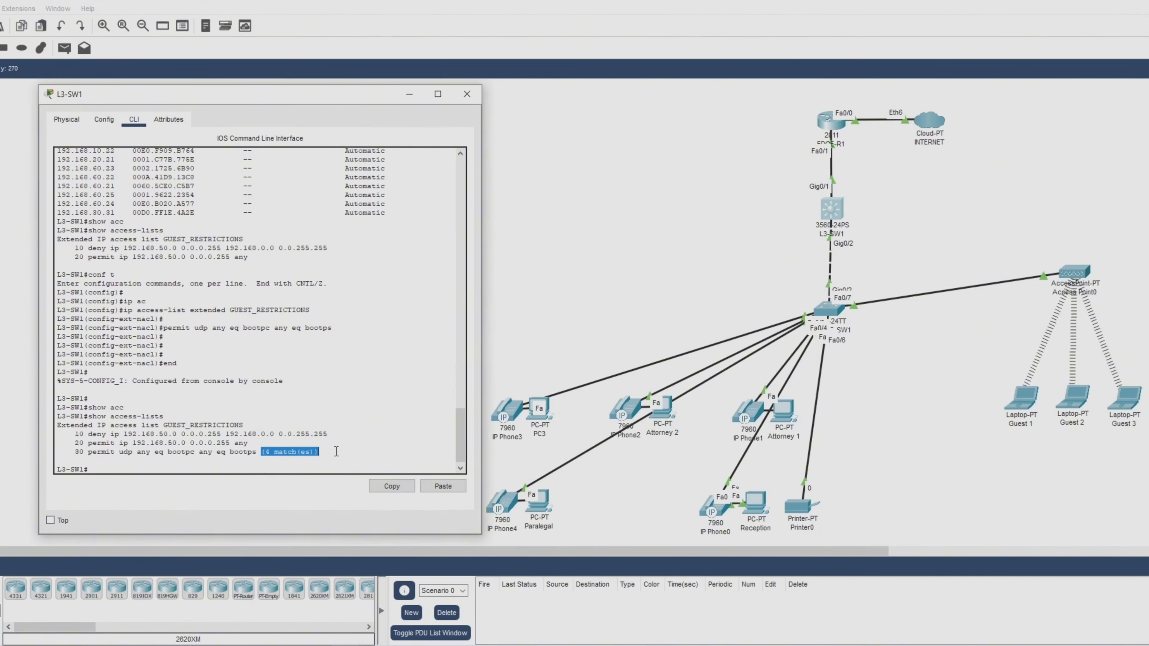
left_click(354, 459)
left_click(467, 95)
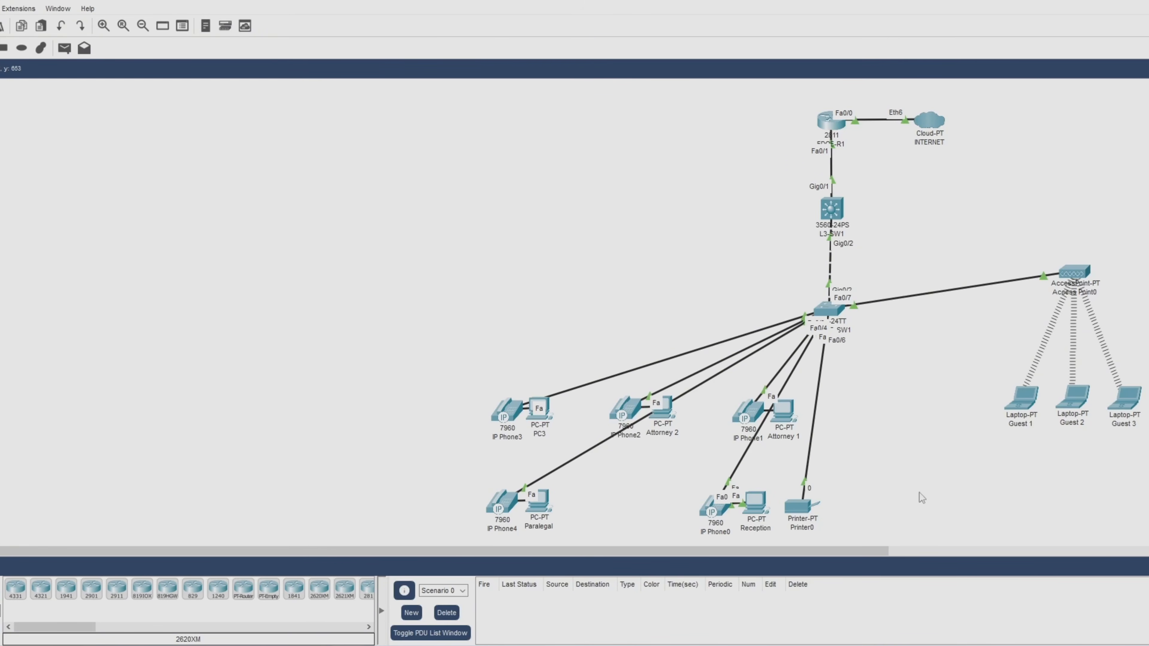
left_click(1023, 411)
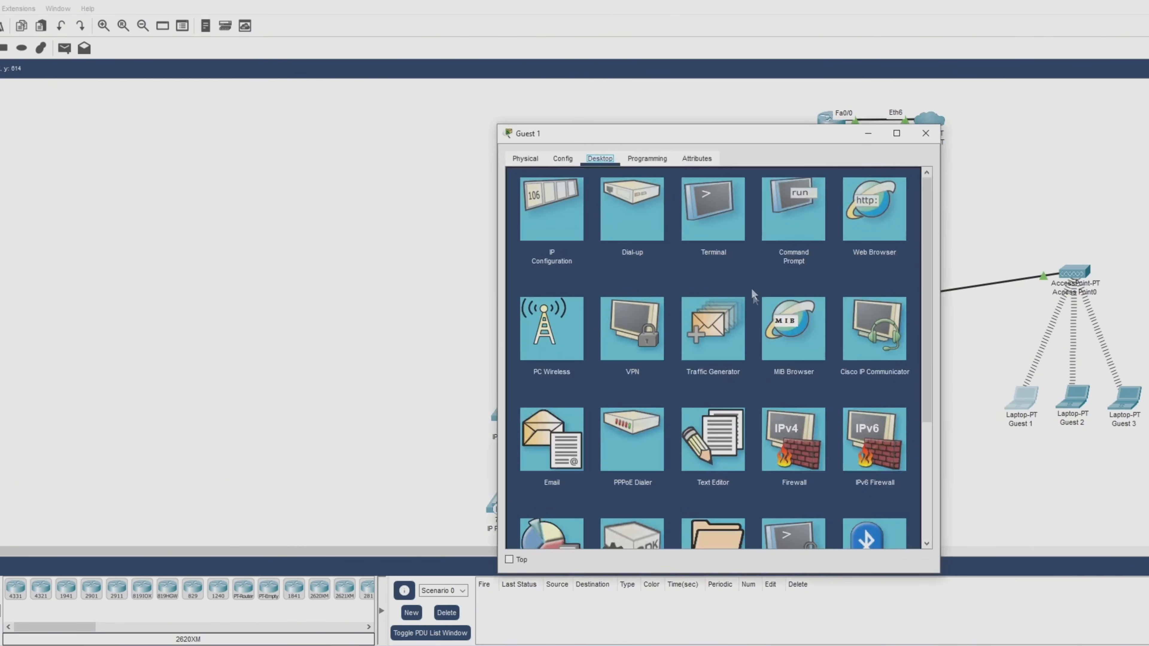
Rerun 'ipconfig /all' on Guest 1 to confirm 192.168.50.22 with gateway and DHCP server 192.168.50.1.
left_click_drag(736, 139, 278, 101)
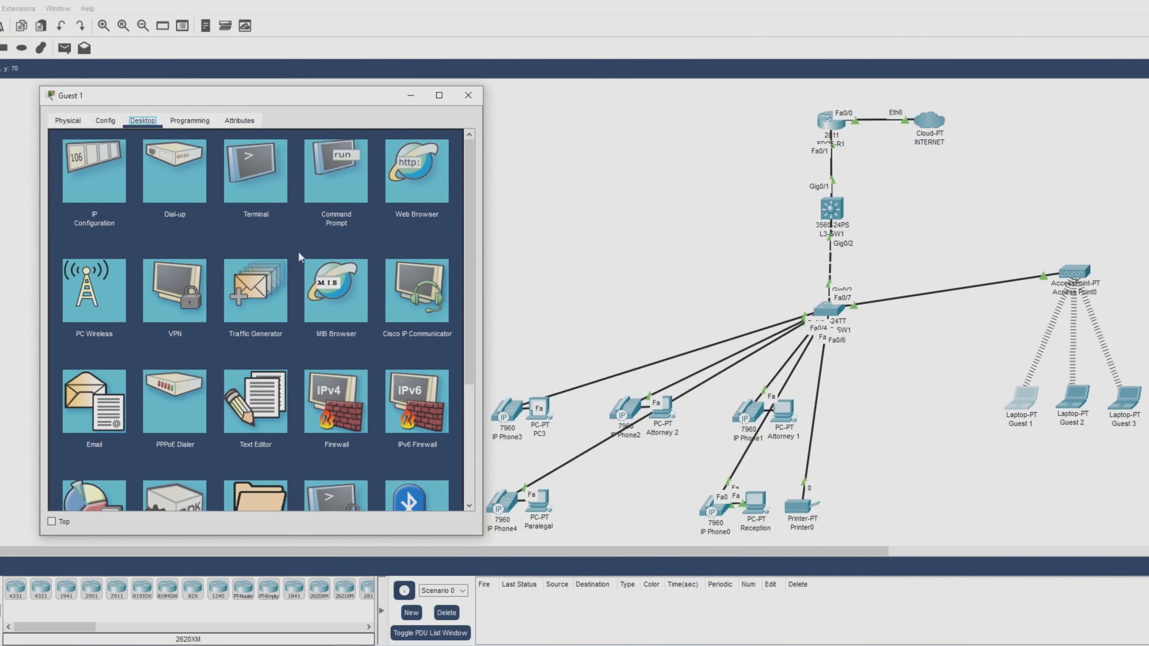
left_click(349, 199)
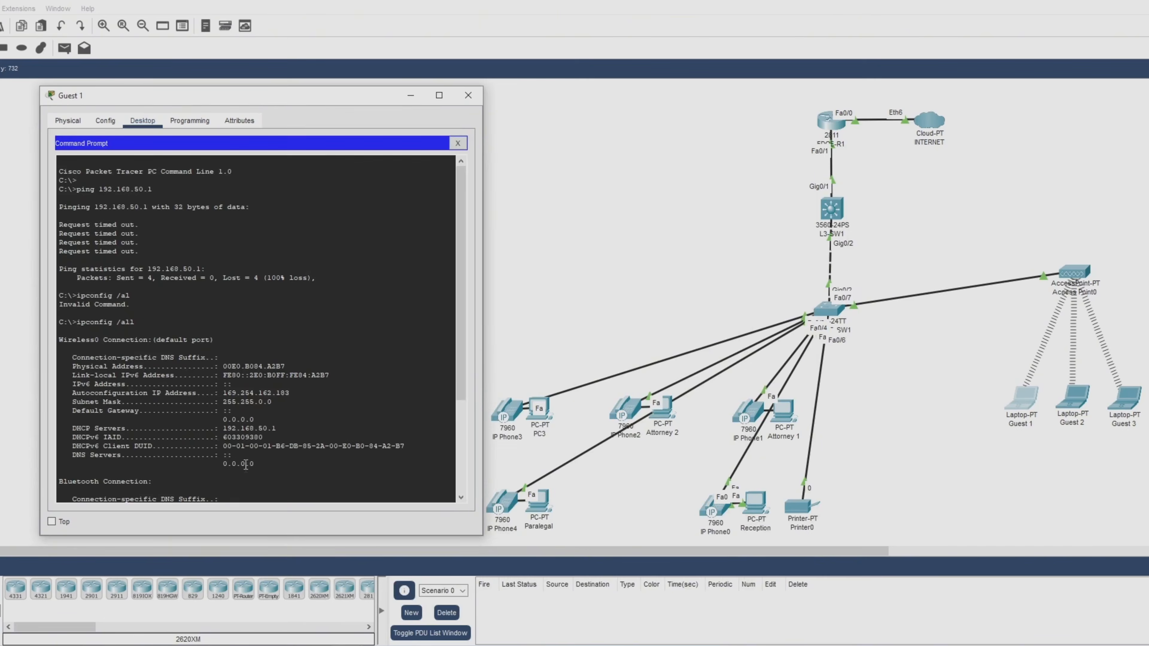
scroll(243, 461, "down", 5)
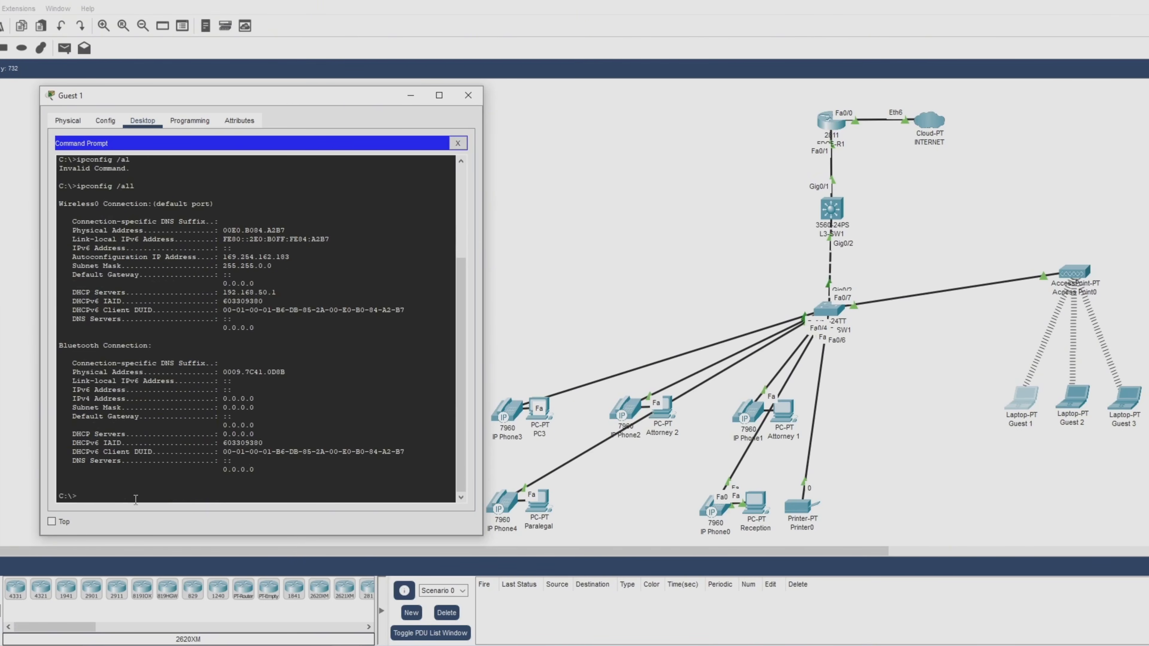
key("Up")
key("Return")
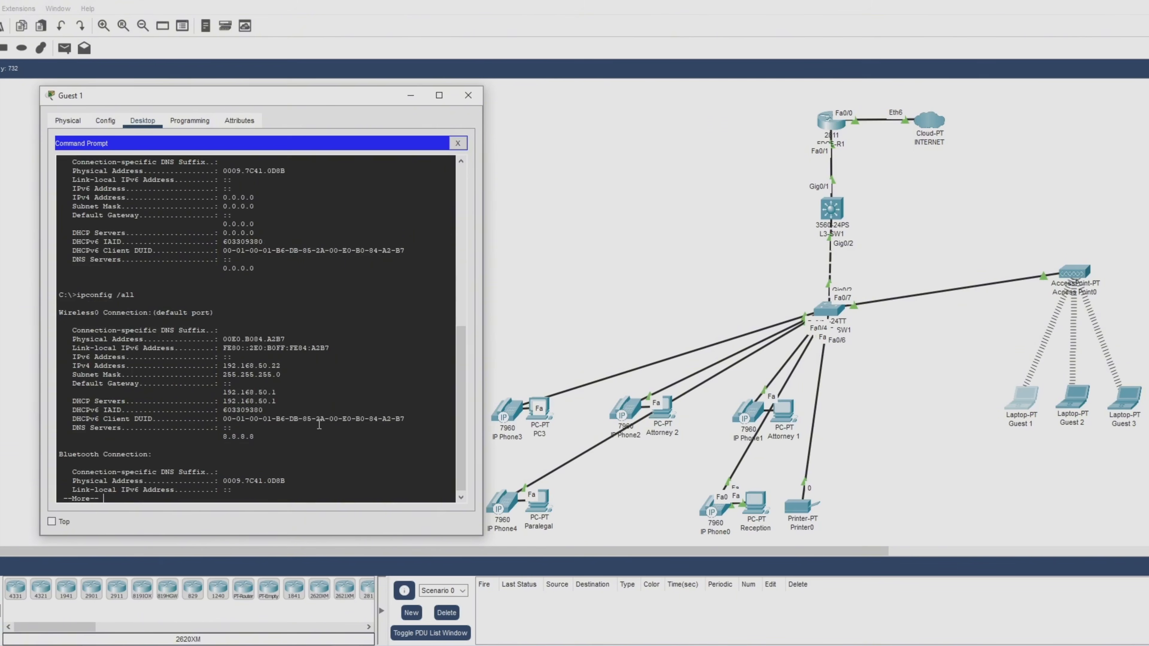
key("space")
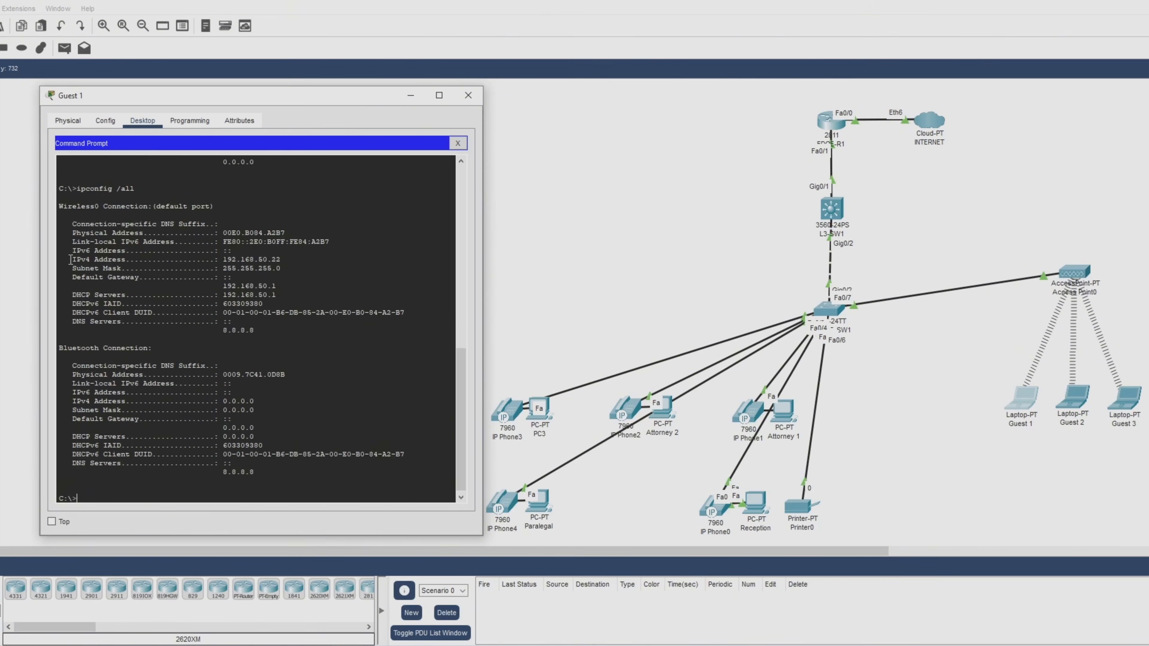
left_click_drag(70, 259, 339, 299)
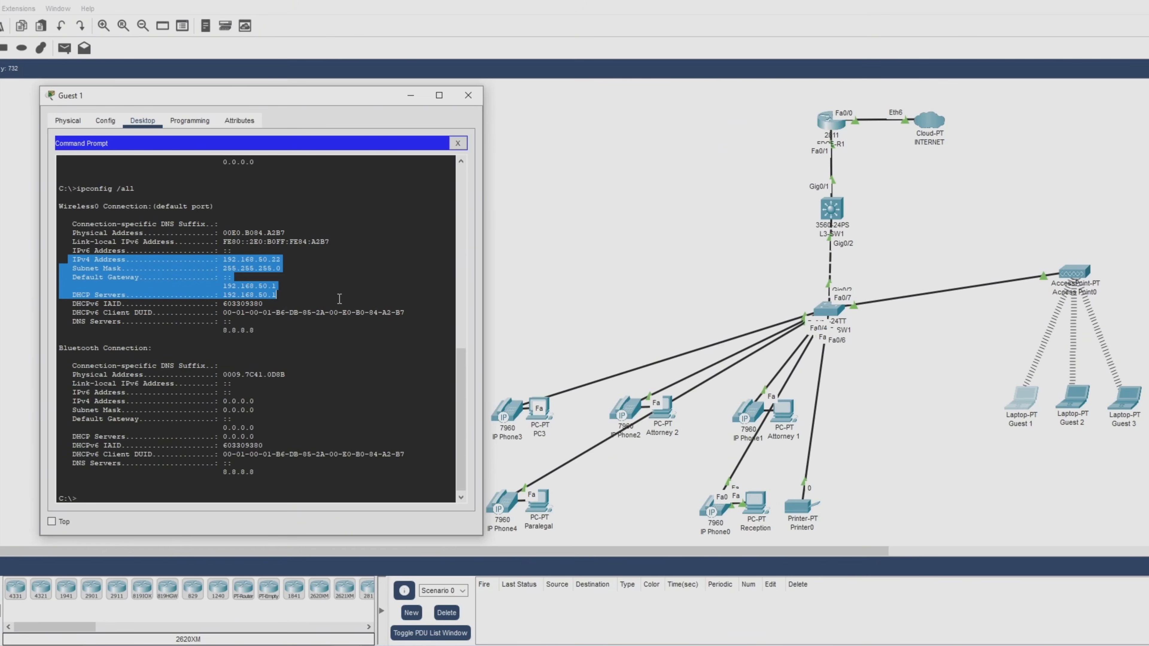
left_click_drag(339, 298, 347, 332)
left_click(337, 349)
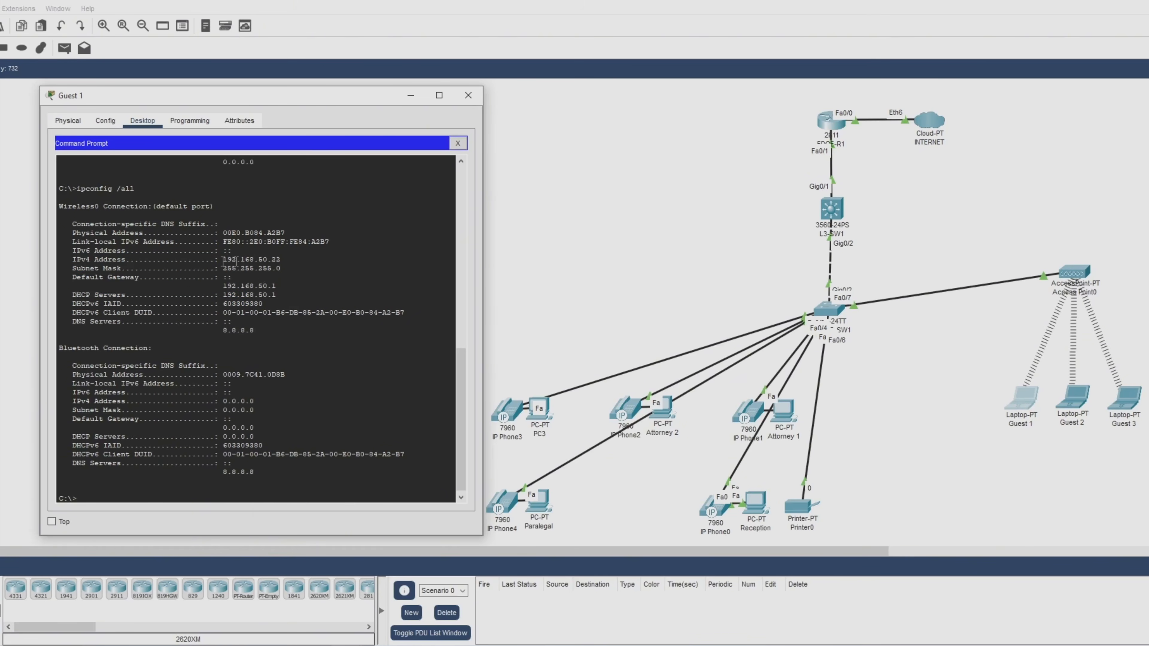
left_click(458, 144)
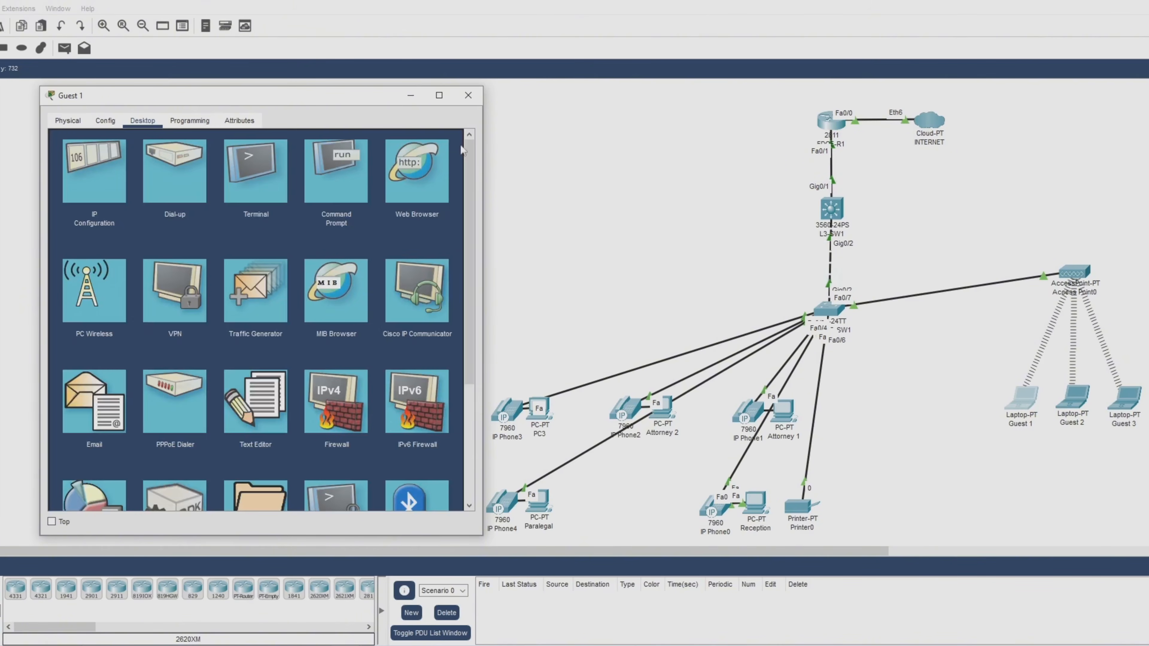
Toggle Guest 1 Static then DHCP to get 192.168.50.22, gateway 192.168.50.1, DNS 8.8.8.8.
left_click(106, 182)
left_click(206, 191)
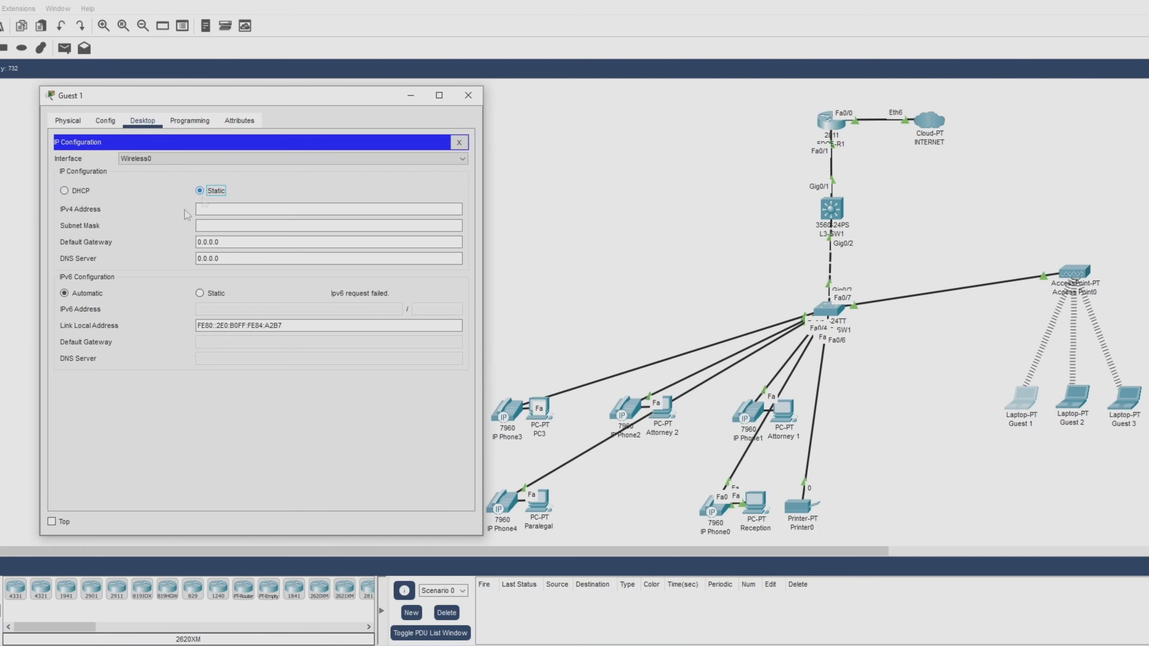
left_click(68, 191)
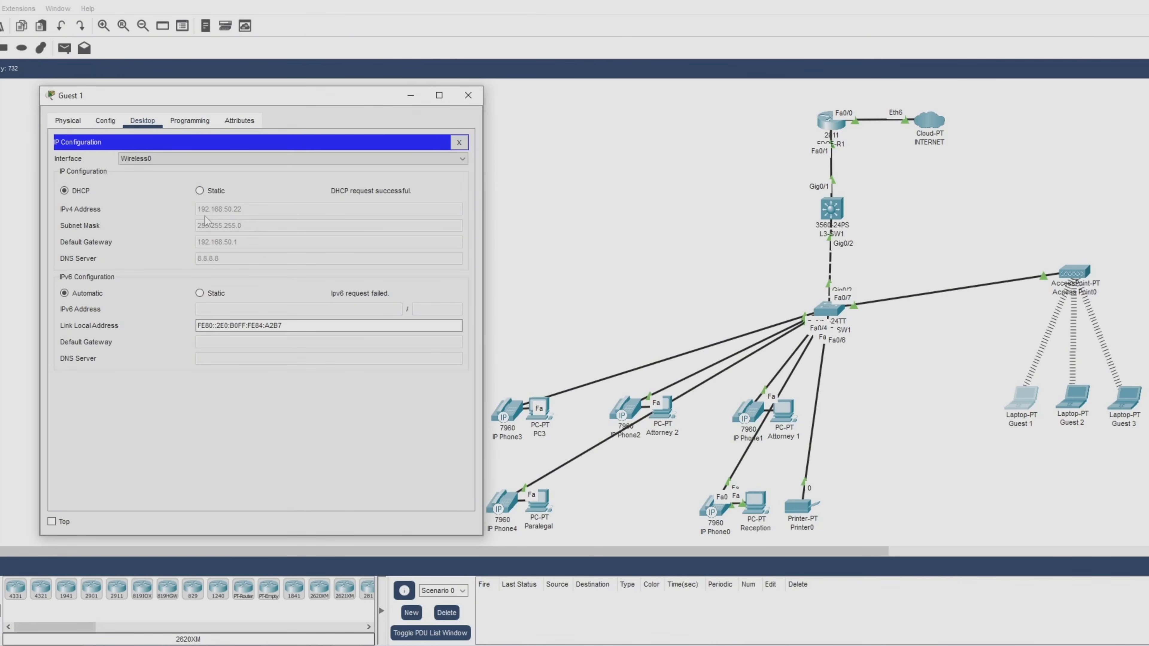
left_click(468, 95)
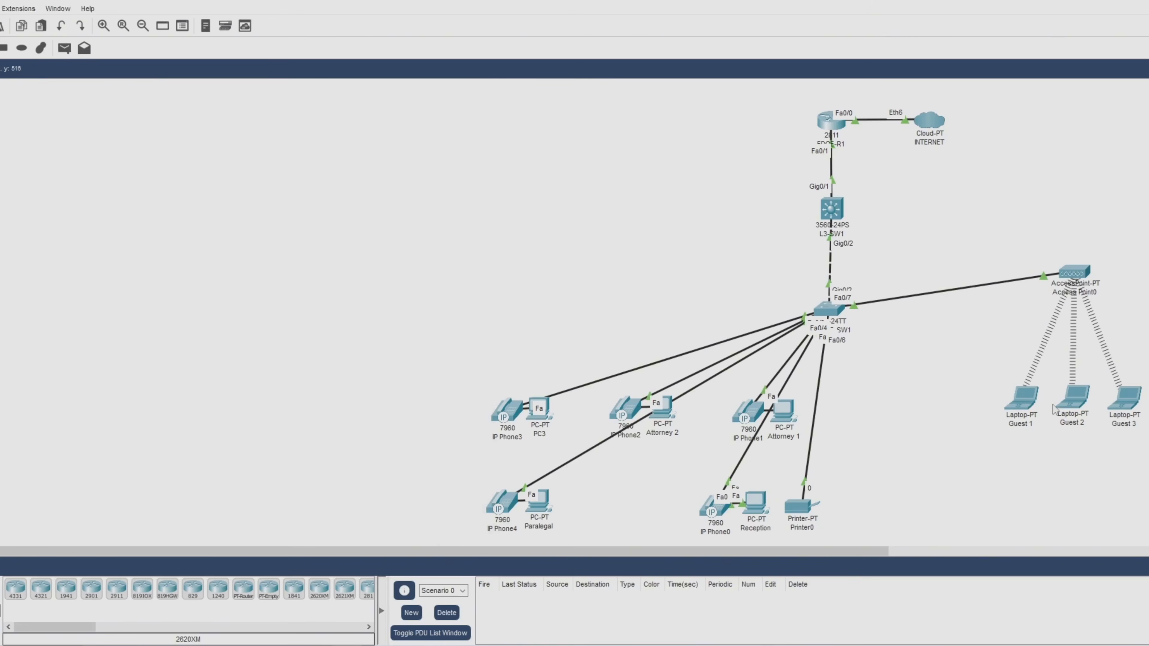
Renew Guest 2's DHCP lease by toggling Static then DHCP, getting 192.168.50.23.
left_click(1079, 402)
left_click_drag(763, 134, 298, 95)
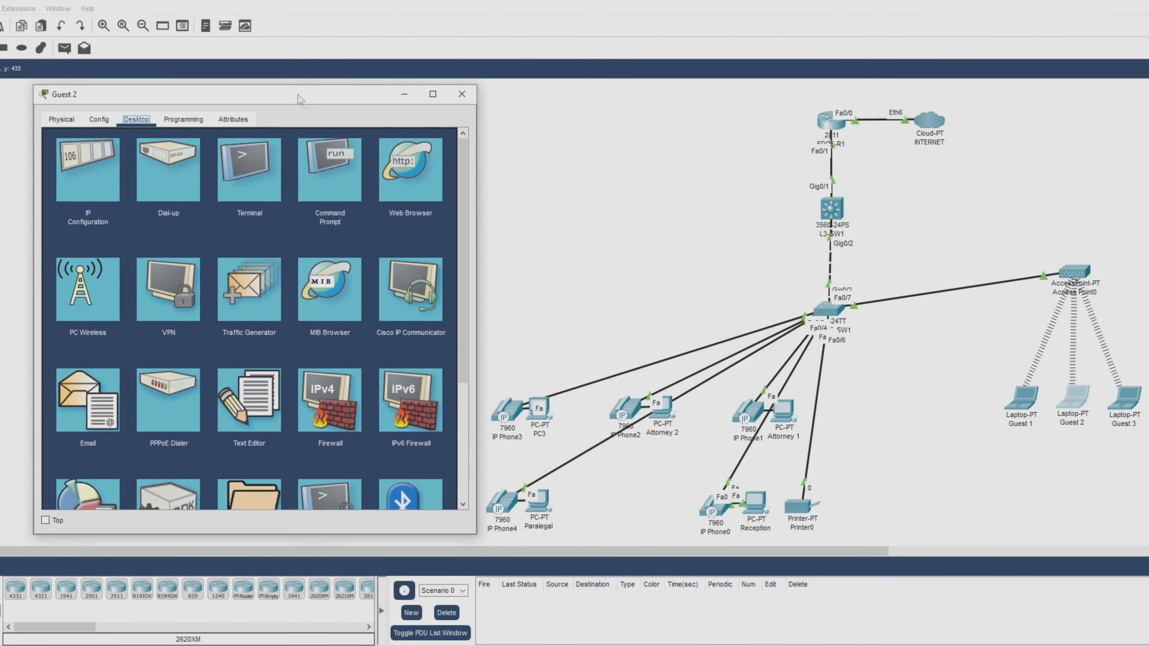
left_click(107, 226)
left_click(193, 190)
left_click(59, 189)
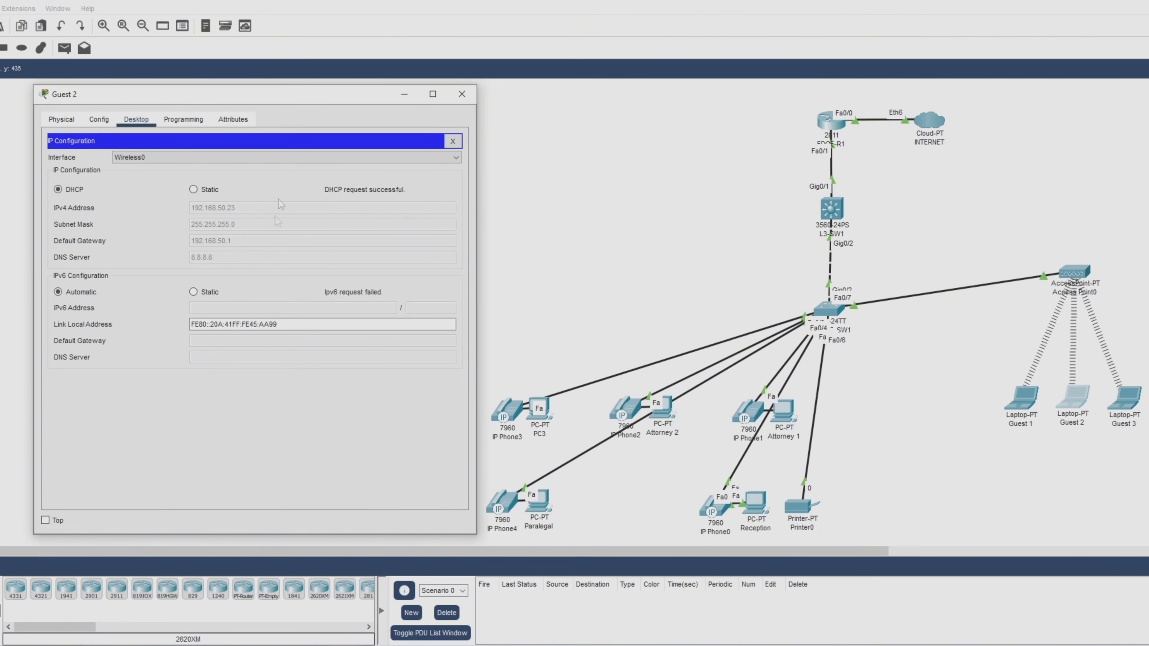
left_click(462, 94)
Renew Guest 3's DHCP lease by toggling Static then DHCP, then check EDGE-R1's address.
left_click(1130, 400)
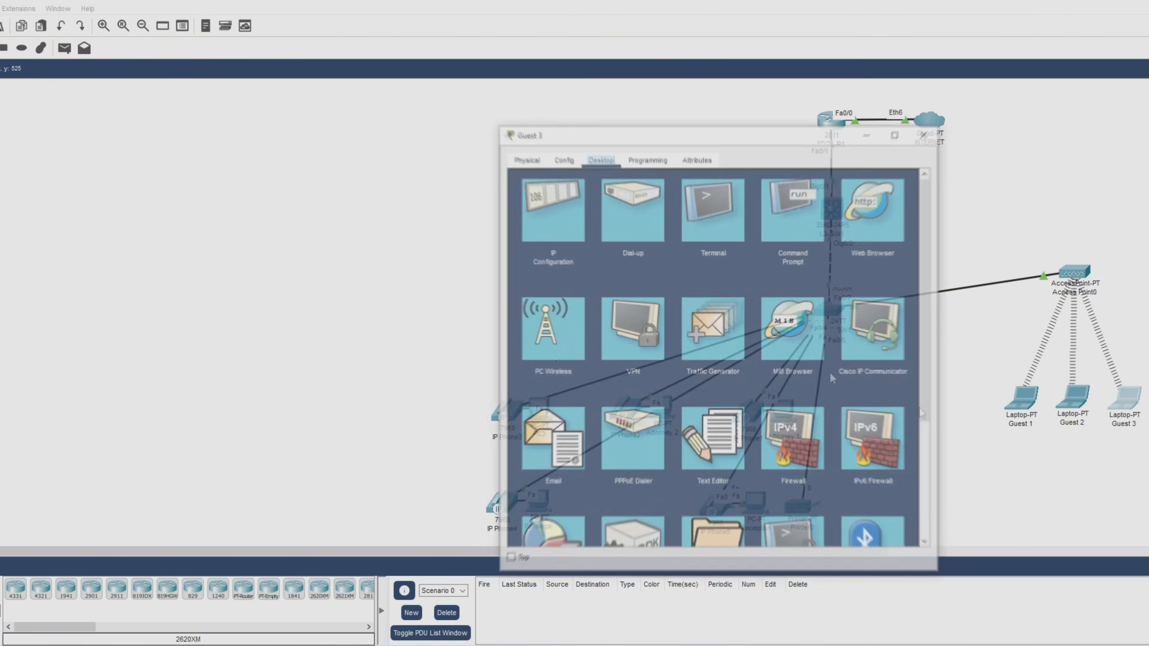
left_click_drag(803, 140, 339, 95)
left_click(89, 192)
left_click(212, 187)
left_click(78, 187)
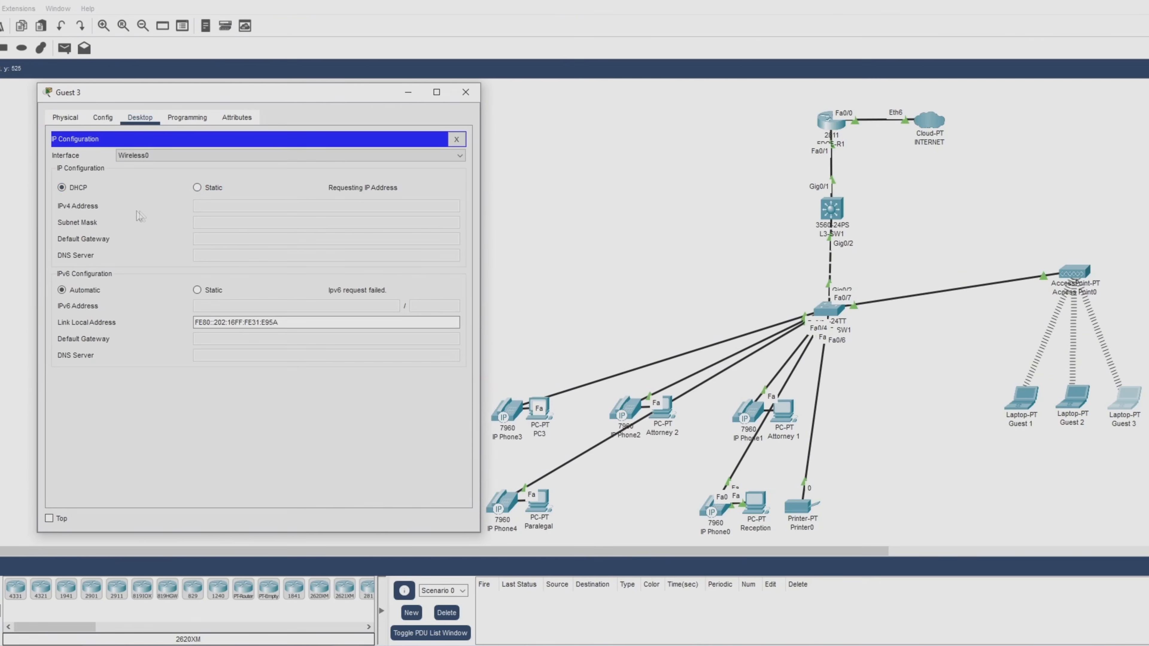
left_click(466, 93)
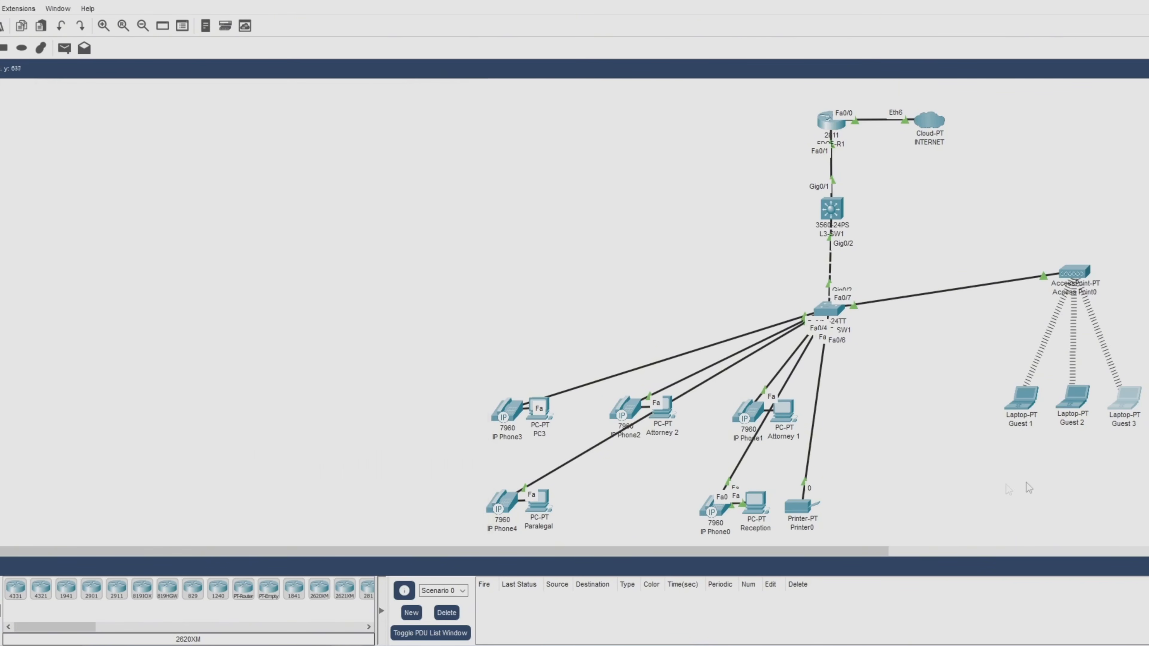
mouse_move(828, 129)
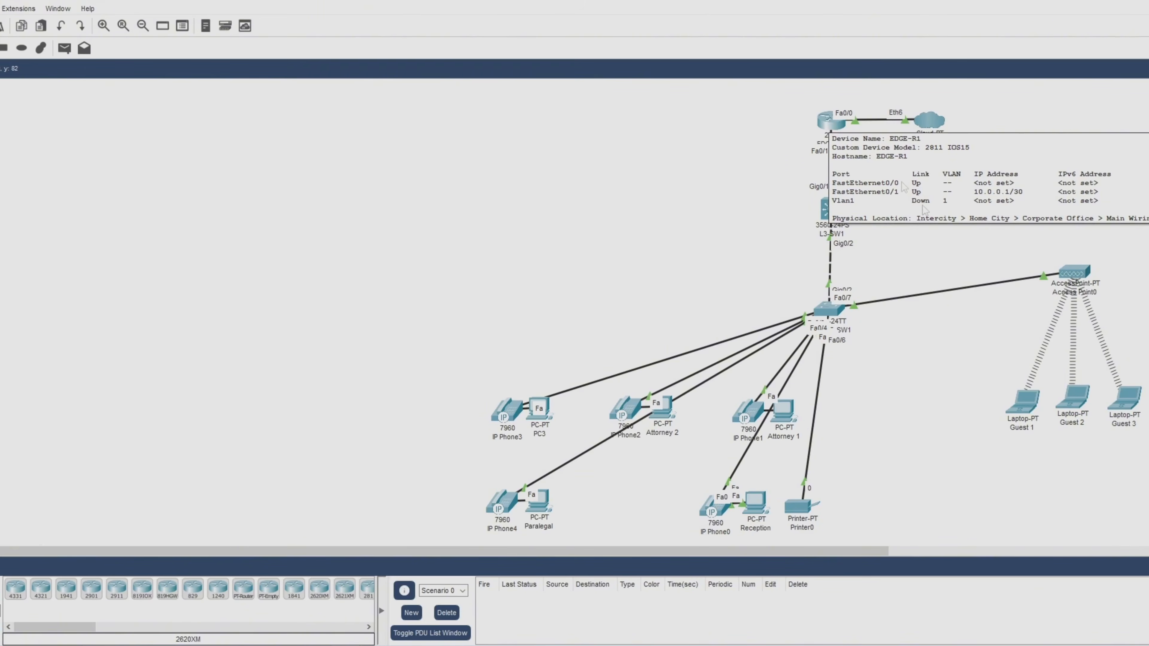
Ping 10.0.0.1 from Guest 2's Command Prompt, confirming 4 of 4 replies.
left_click(1072, 397)
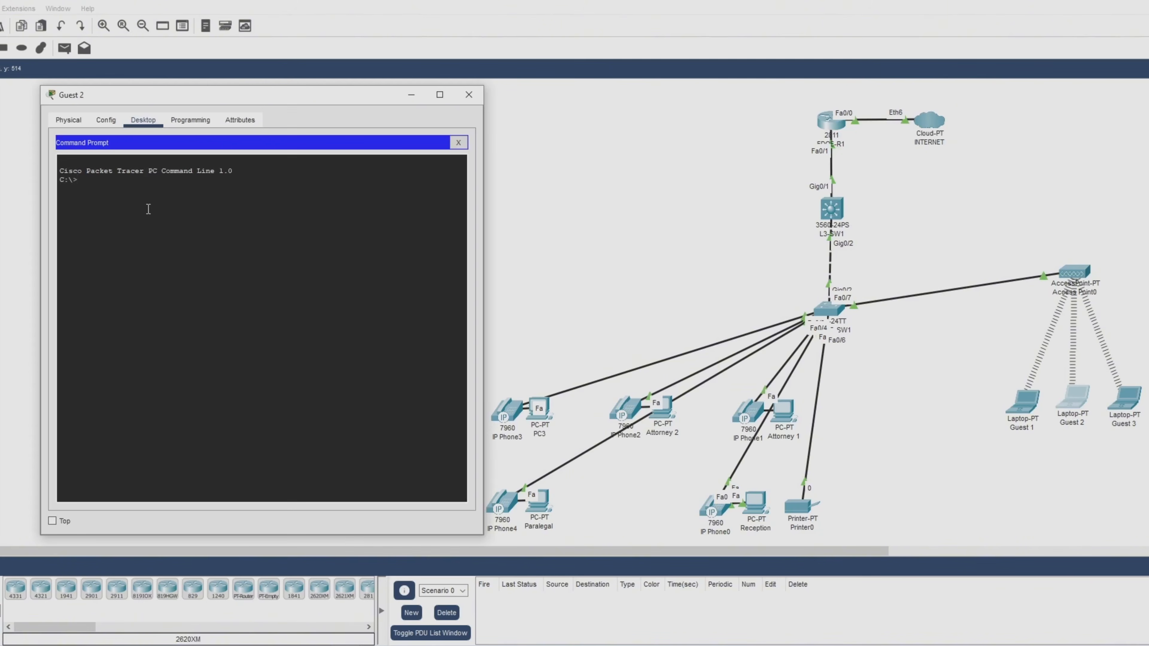
type("ping 10.0.0.1")
key("Return")
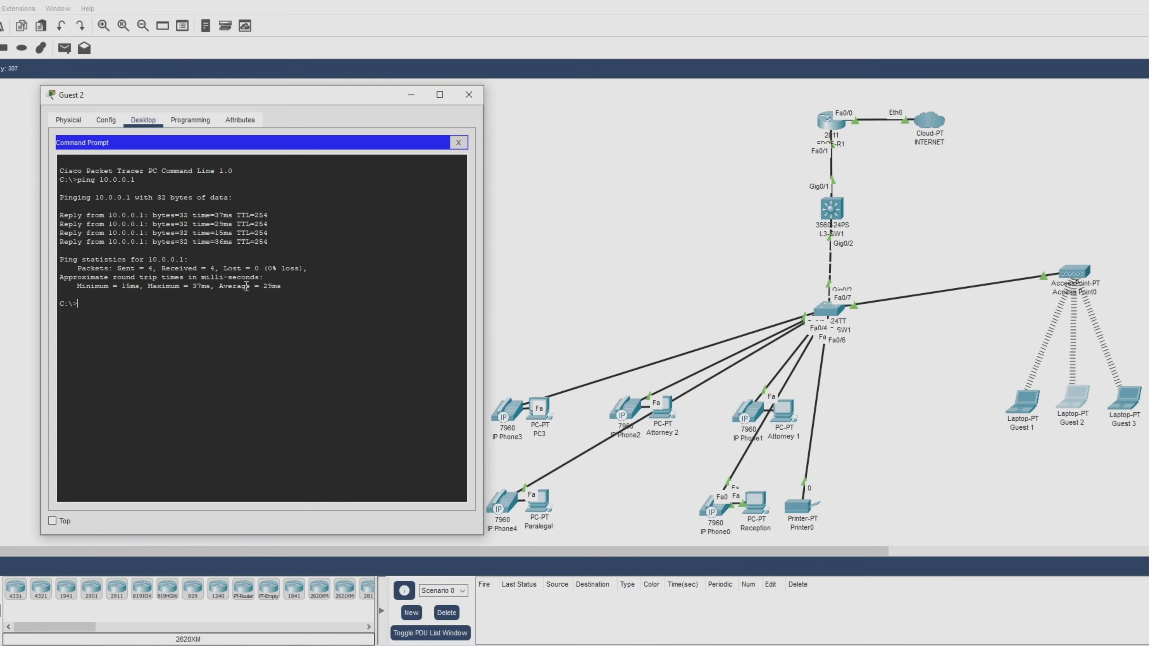
left_click(468, 95)
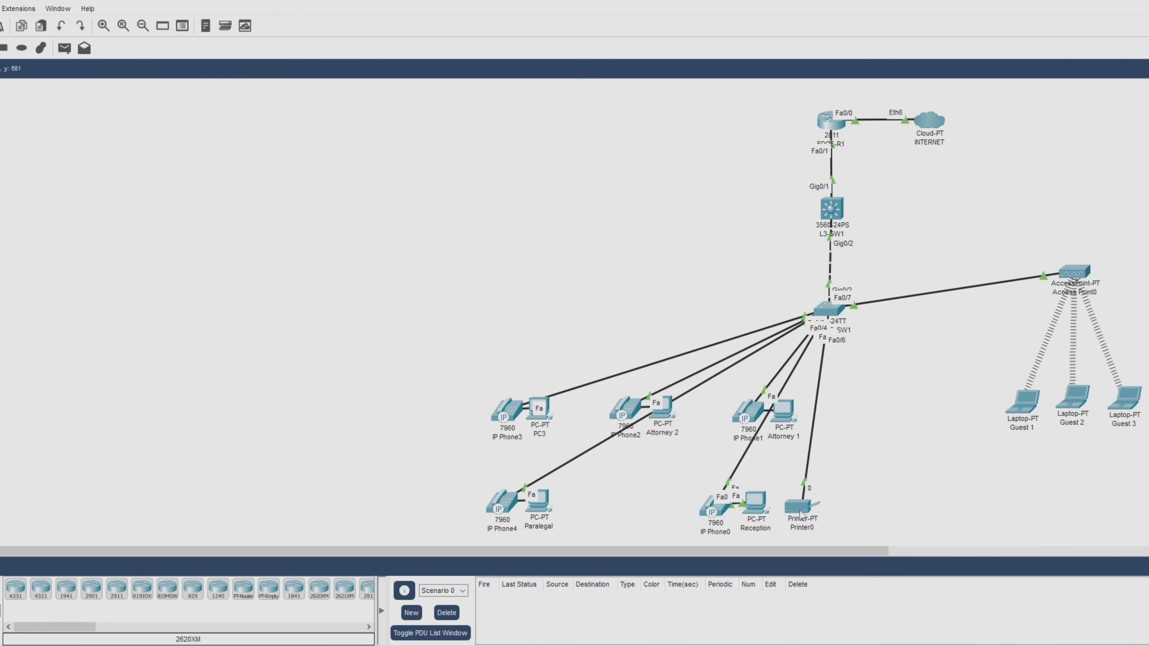
Ping the printer at 192.168.40.10 from Guest 2, showing destination host unreachable.
mouse_move(800, 514)
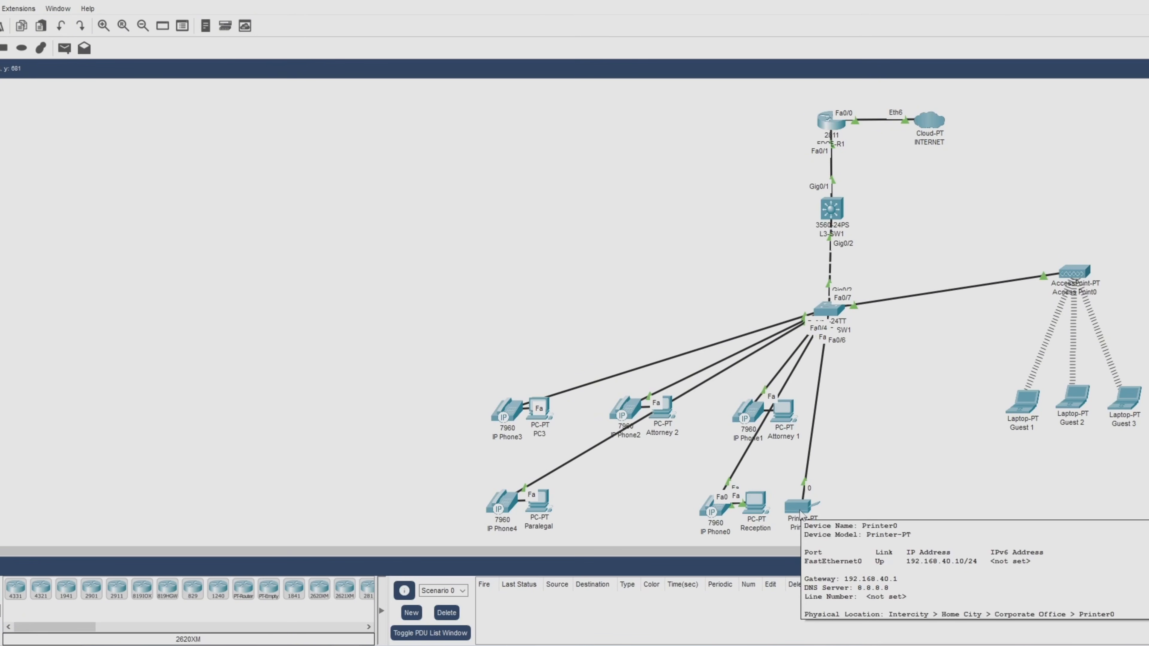
left_click(1071, 400)
type("ping 192.168.40.10")
key("Return")
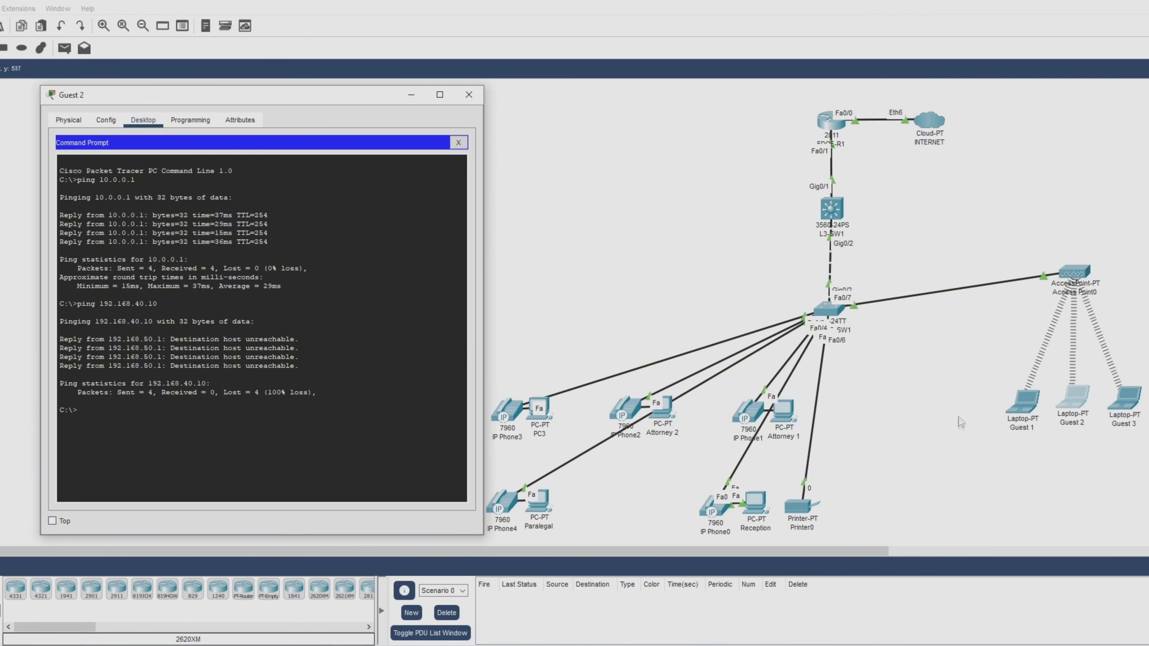
Bring the network topology to the front over Guest 2's window.
left_click(936, 412)
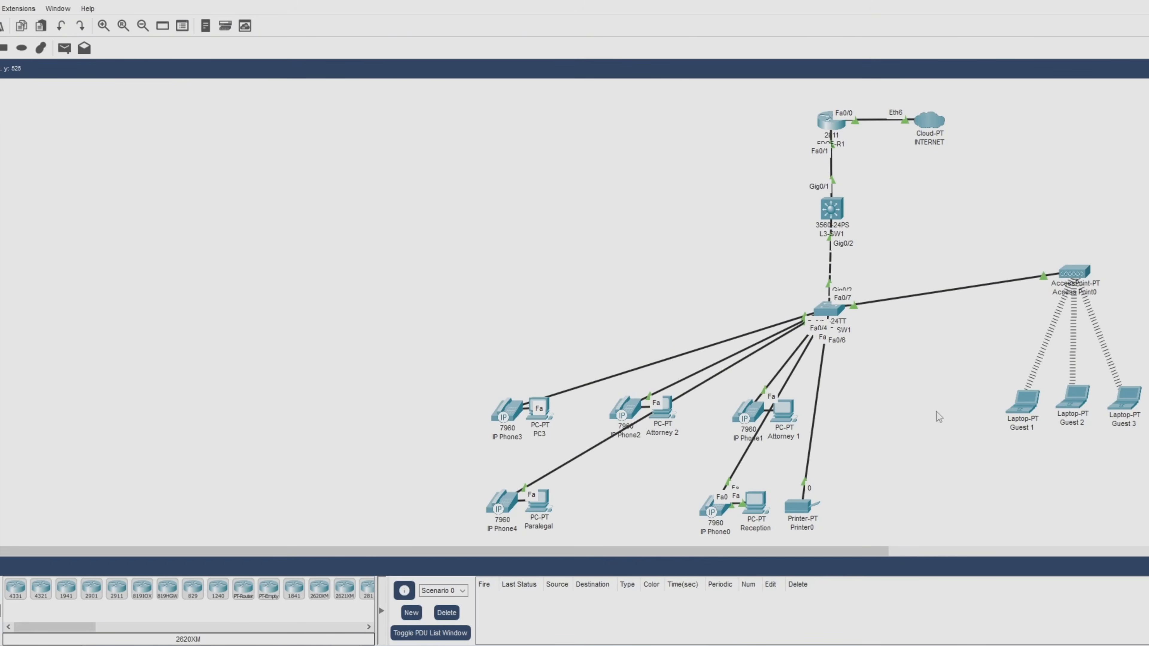